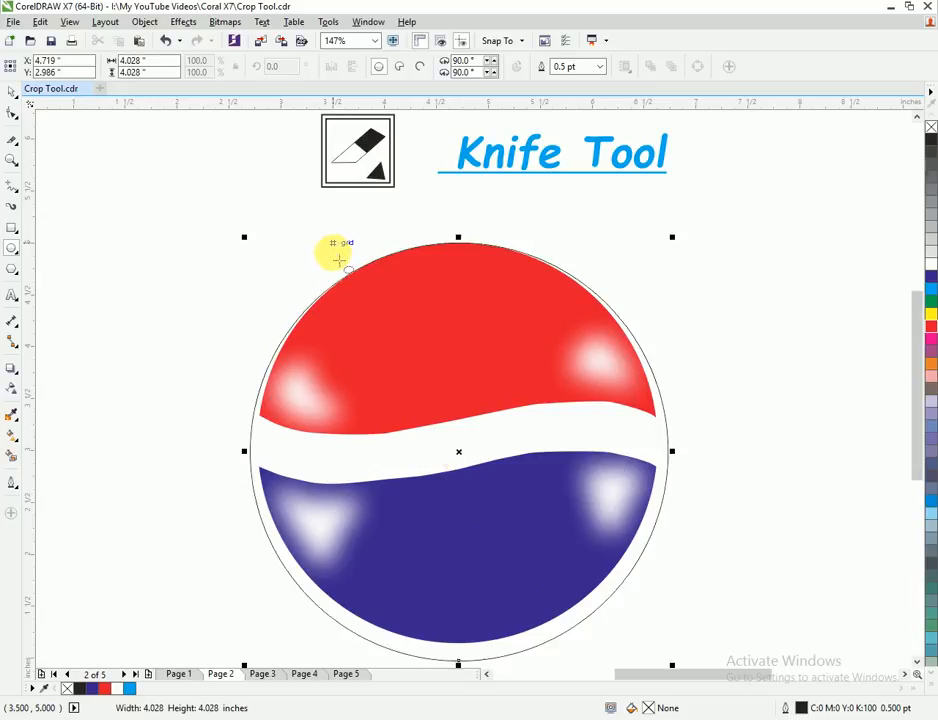
# Resize the circle outline to about 3.83 by 3.84 inches so it fits around the red and blue logo
pyautogui.click(11, 90)
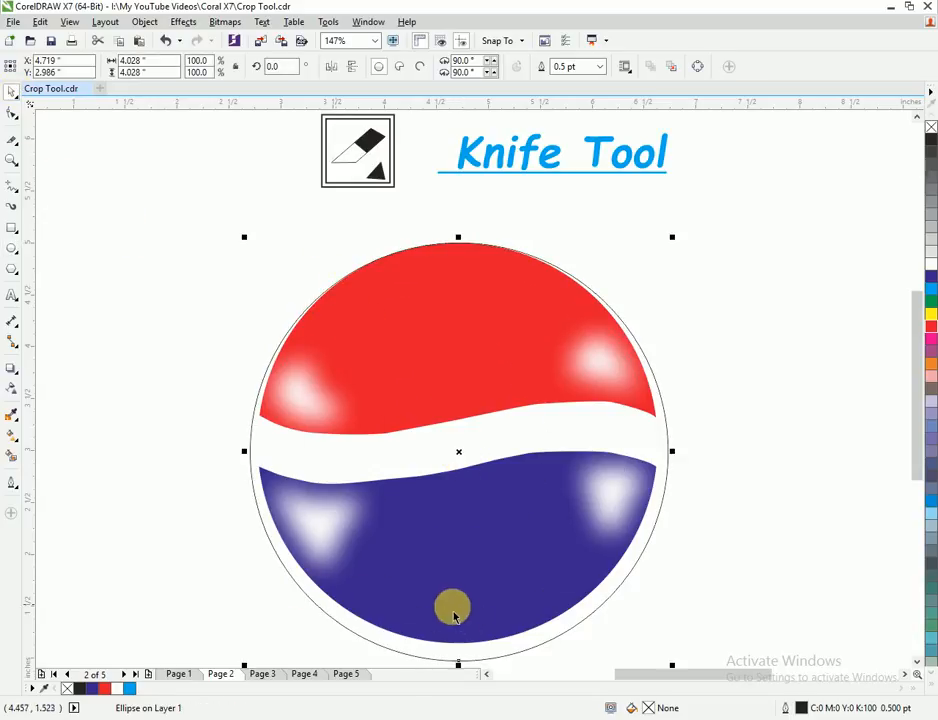
pyautogui.moveTo(456, 666); pyautogui.dragTo(459, 638)
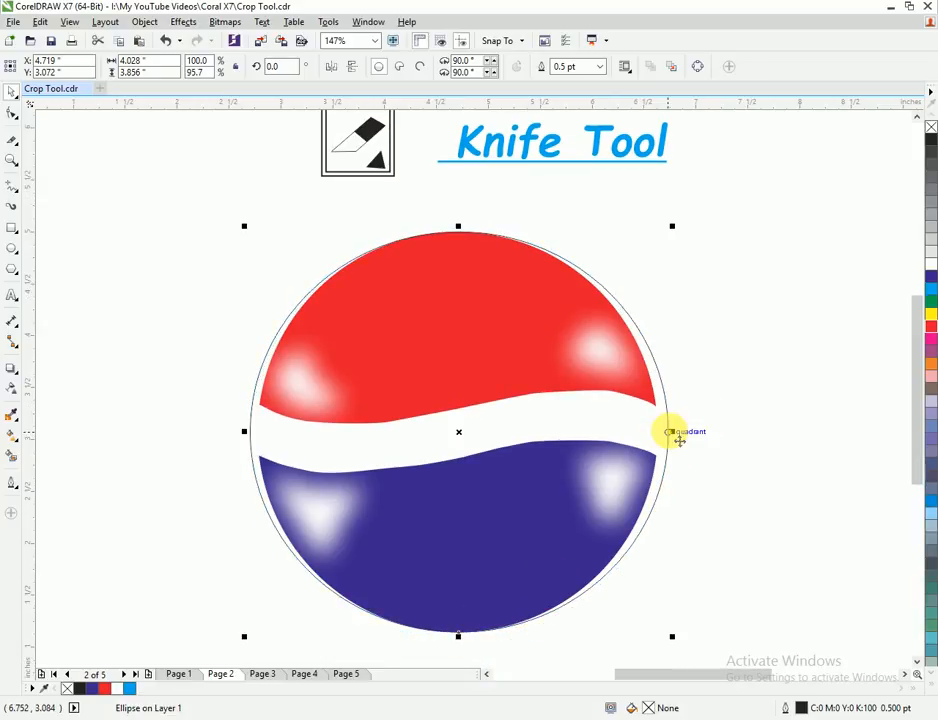
pyautogui.moveTo(670, 431); pyautogui.dragTo(656, 431)
pyautogui.moveTo(232, 430); pyautogui.dragTo(264, 439)
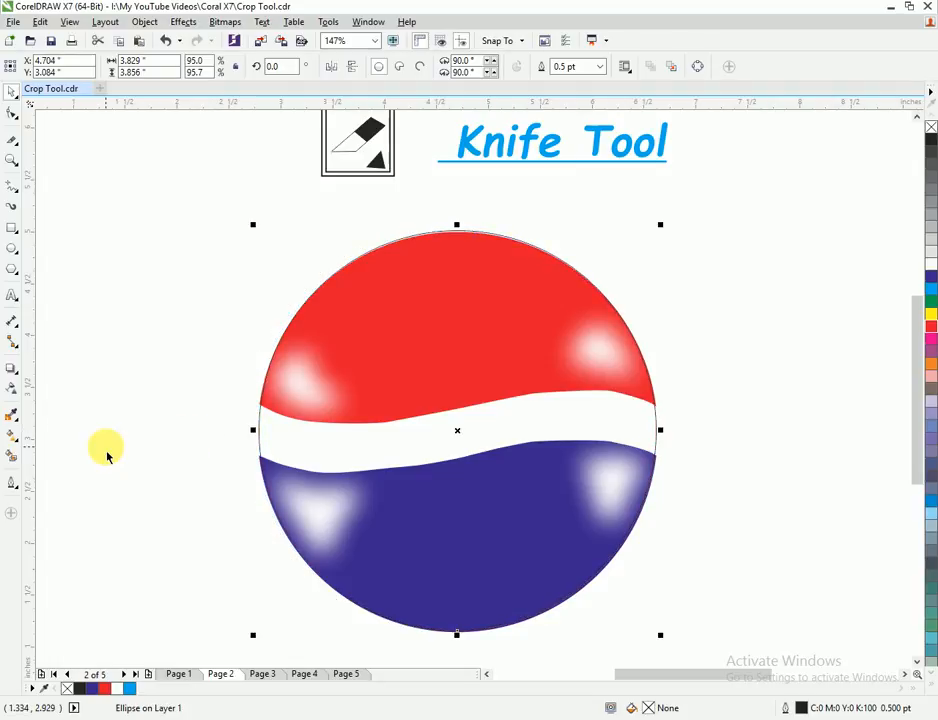
pyautogui.moveTo(457, 225); pyautogui.dragTo(455, 227)
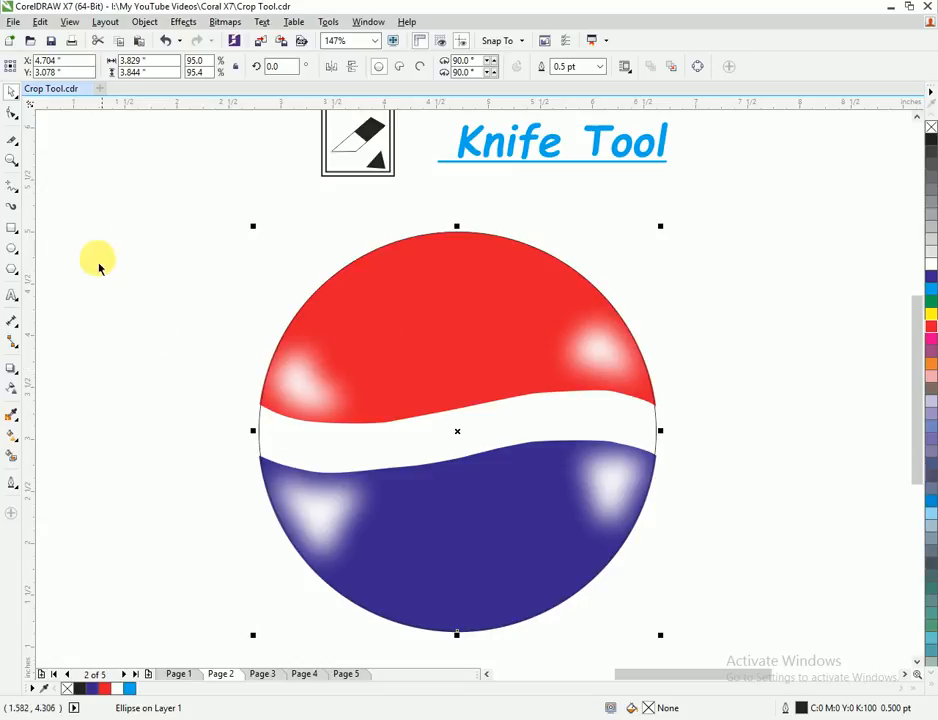
# Slice the circle with the Knife tool along two straight lines joining the red shape's lower corners and the blue shape's upper corners
pyautogui.click(14, 143)
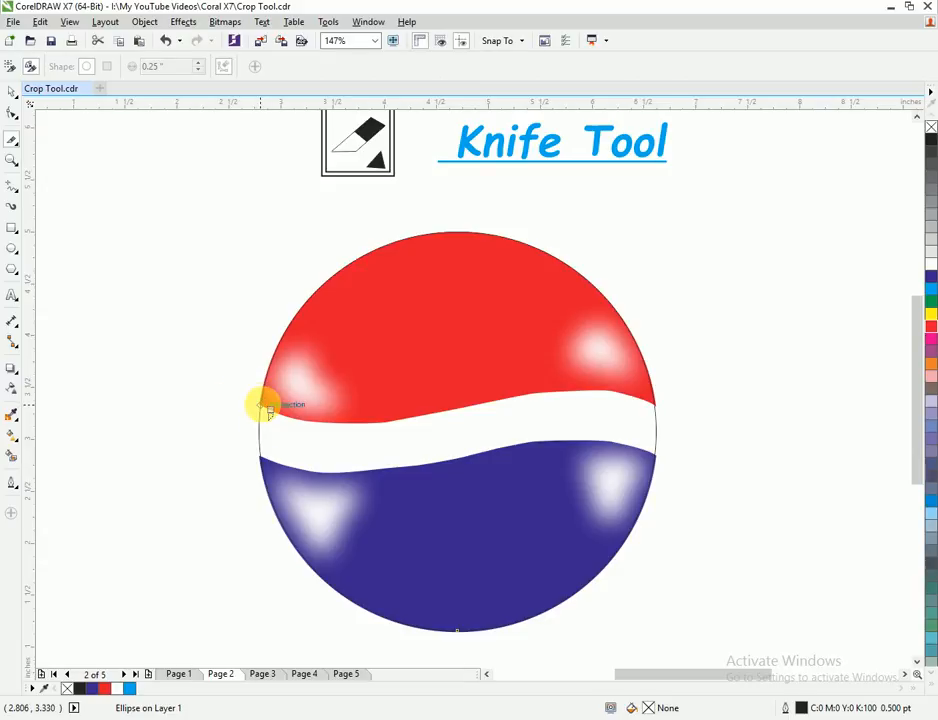
pyautogui.click(262, 404)
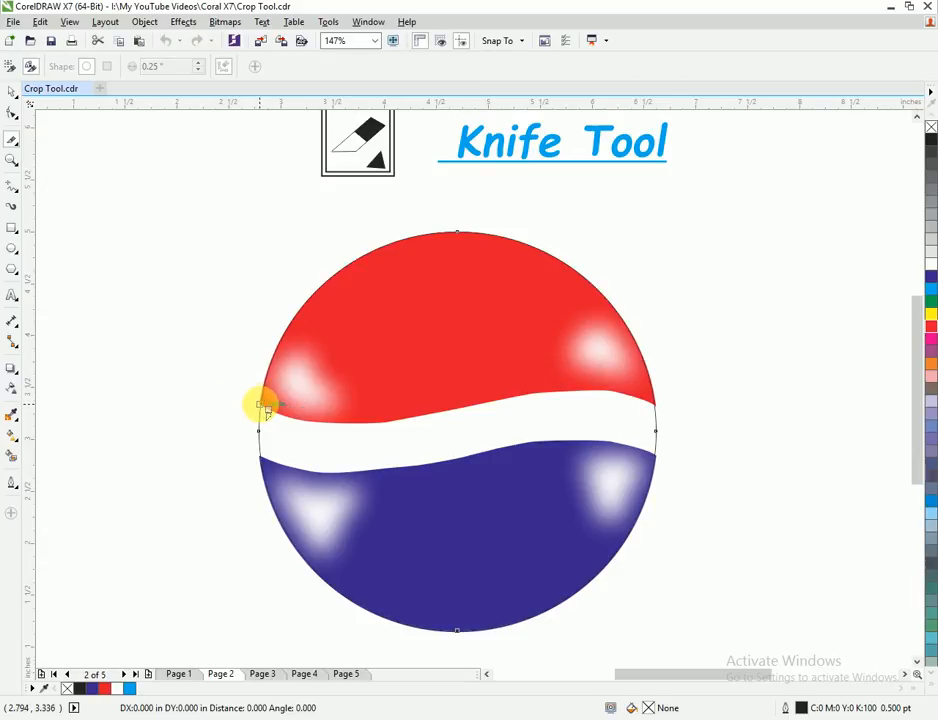
pyautogui.click(656, 405)
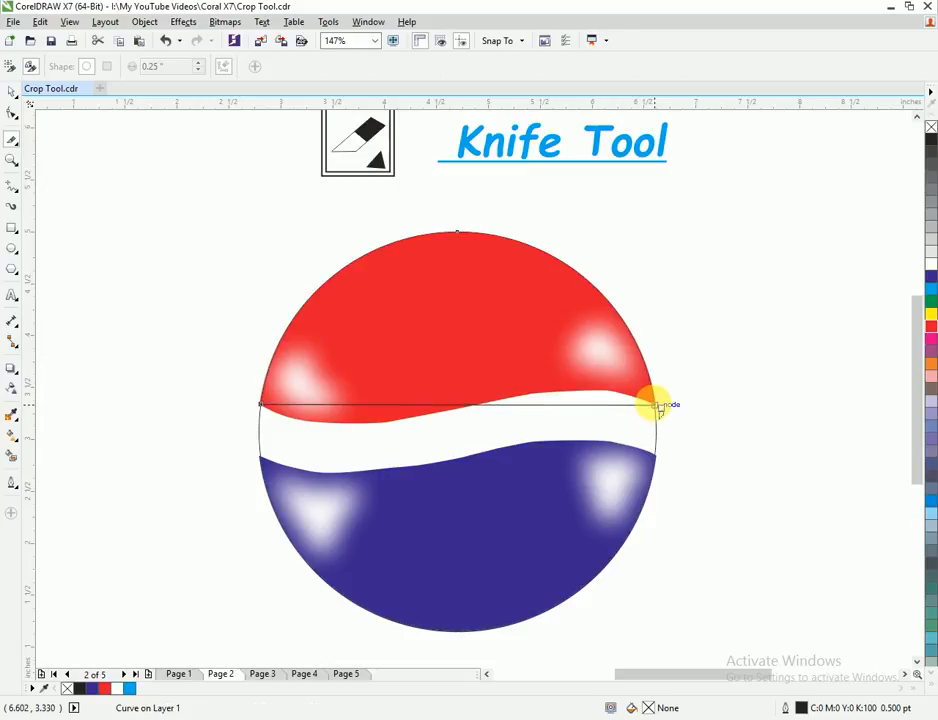
pyautogui.click(259, 456)
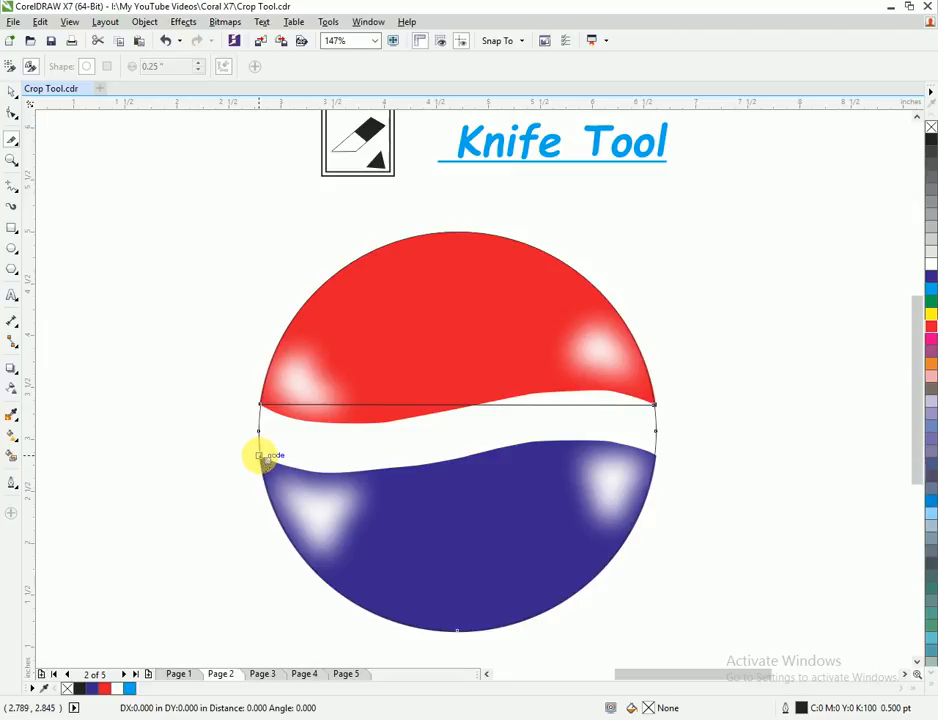
pyautogui.click(655, 453)
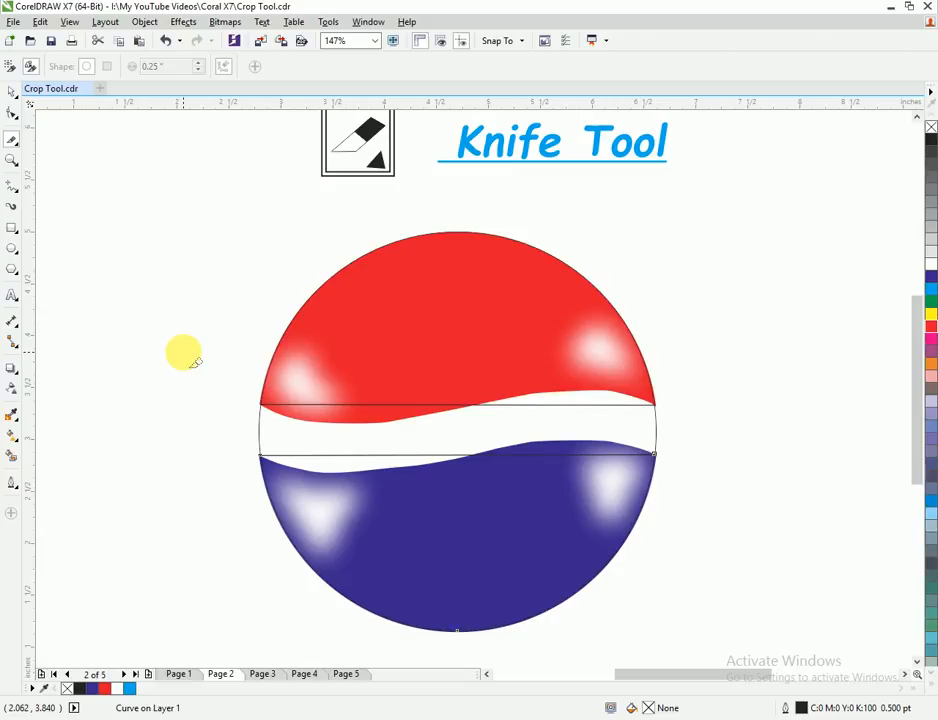
# Move the cut-out middle strip away from the circle and delete it
pyautogui.press('space')
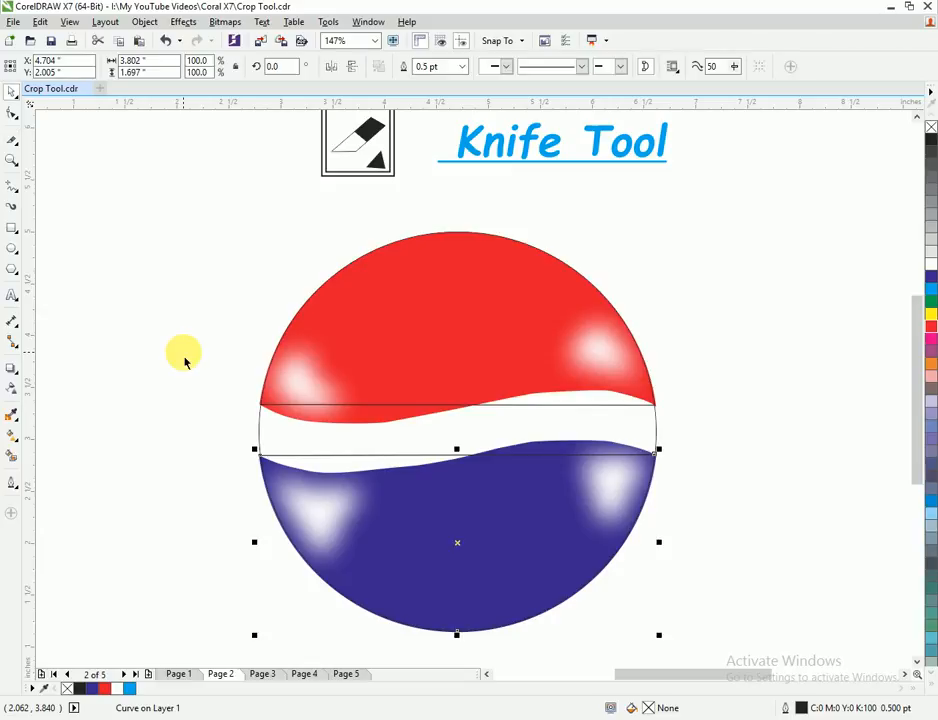
pyautogui.click(260, 437)
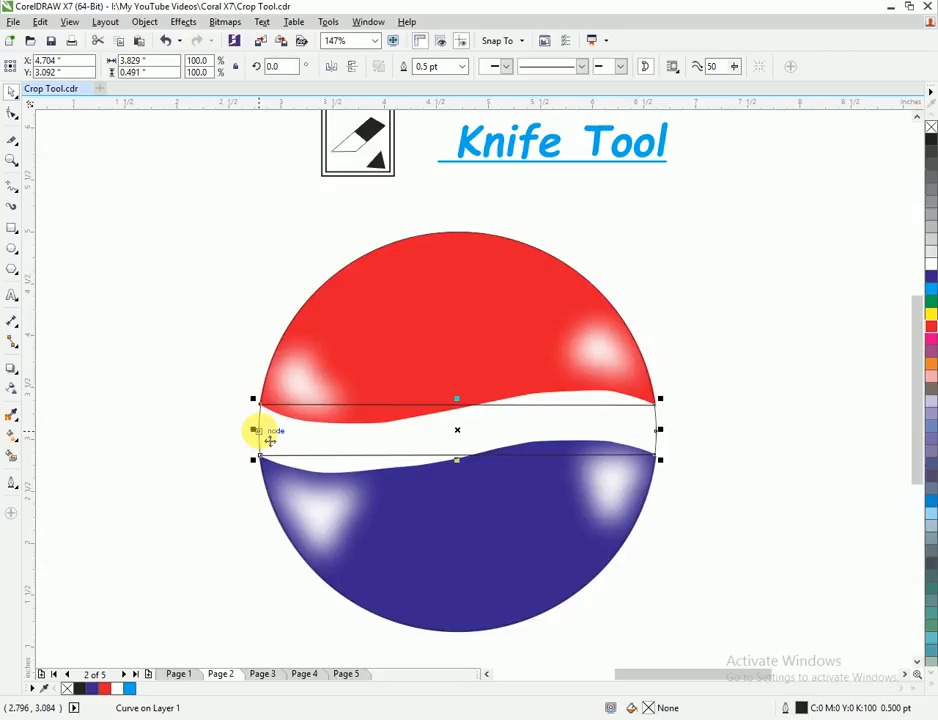
pyautogui.moveTo(268, 440); pyautogui.dragTo(60, 257)
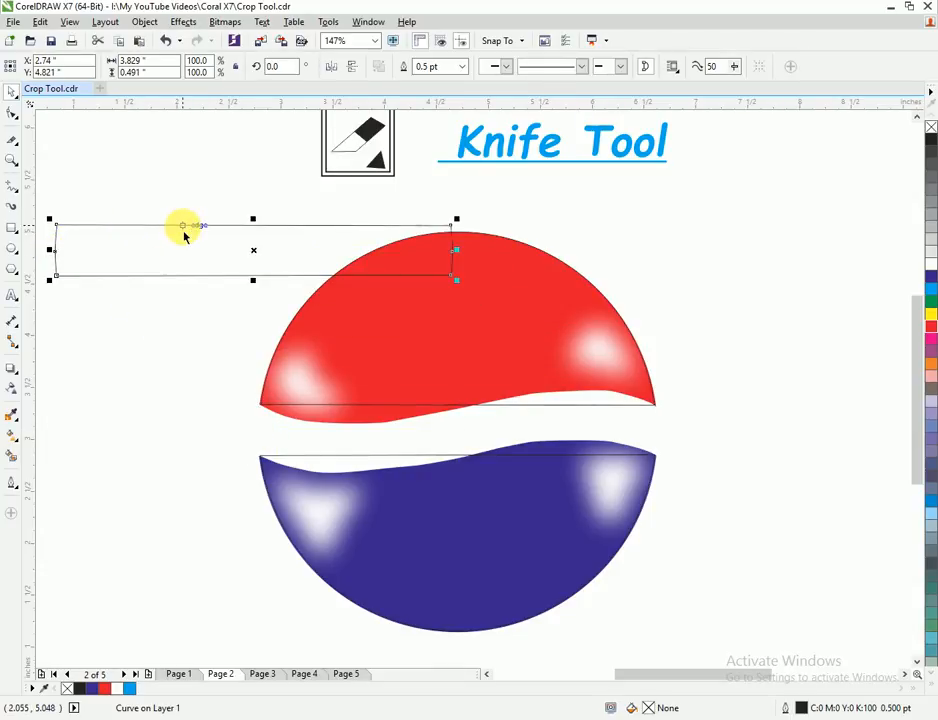
pyautogui.moveTo(190, 232); pyautogui.dragTo(194, 201)
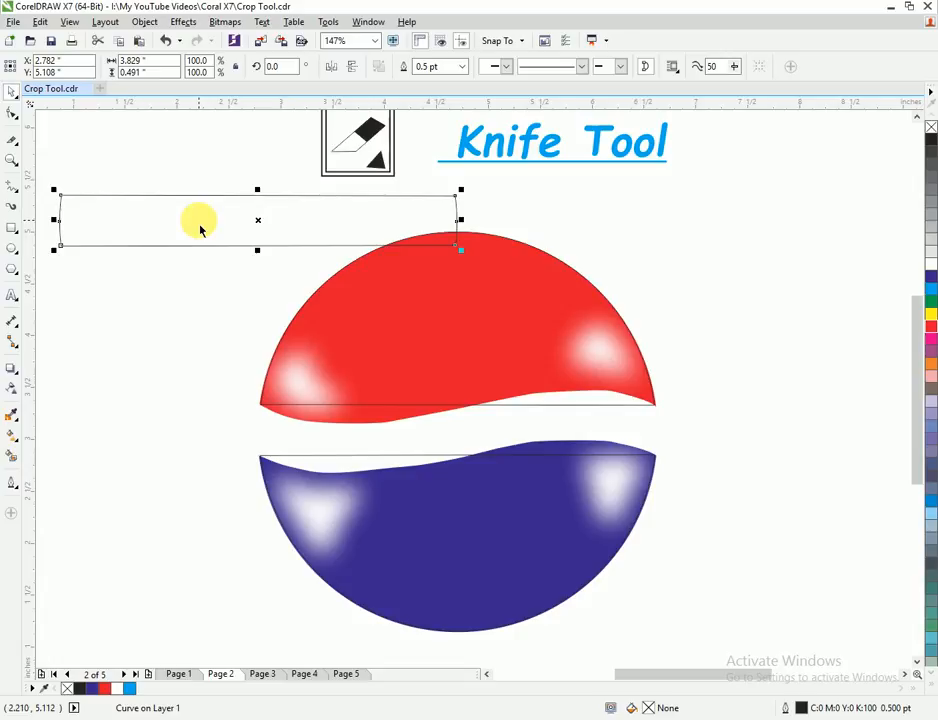
pyautogui.click(200, 236)
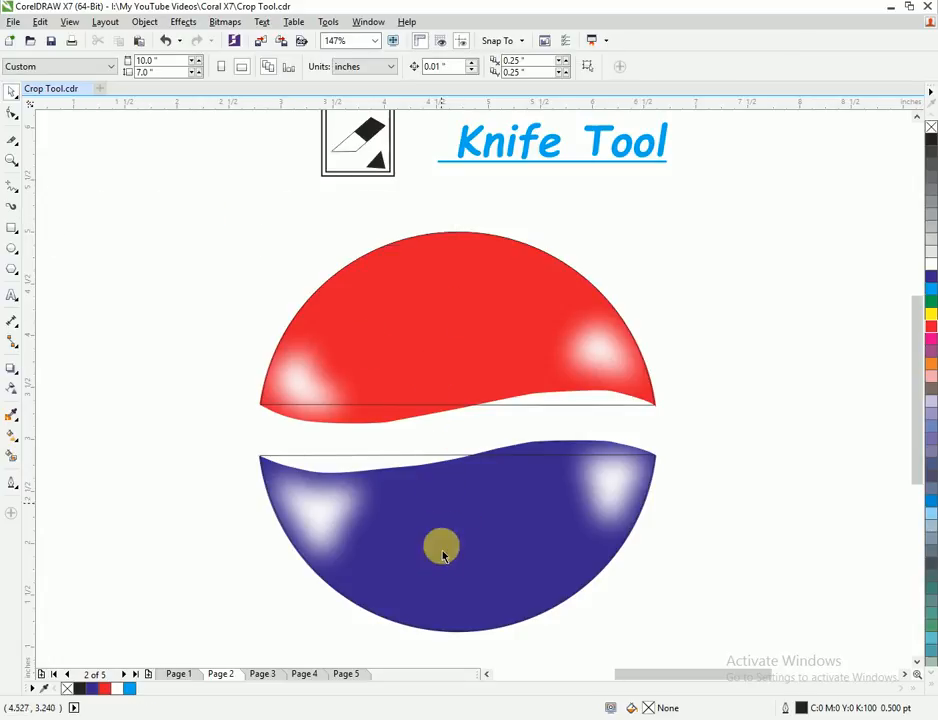
pyautogui.click(463, 345)
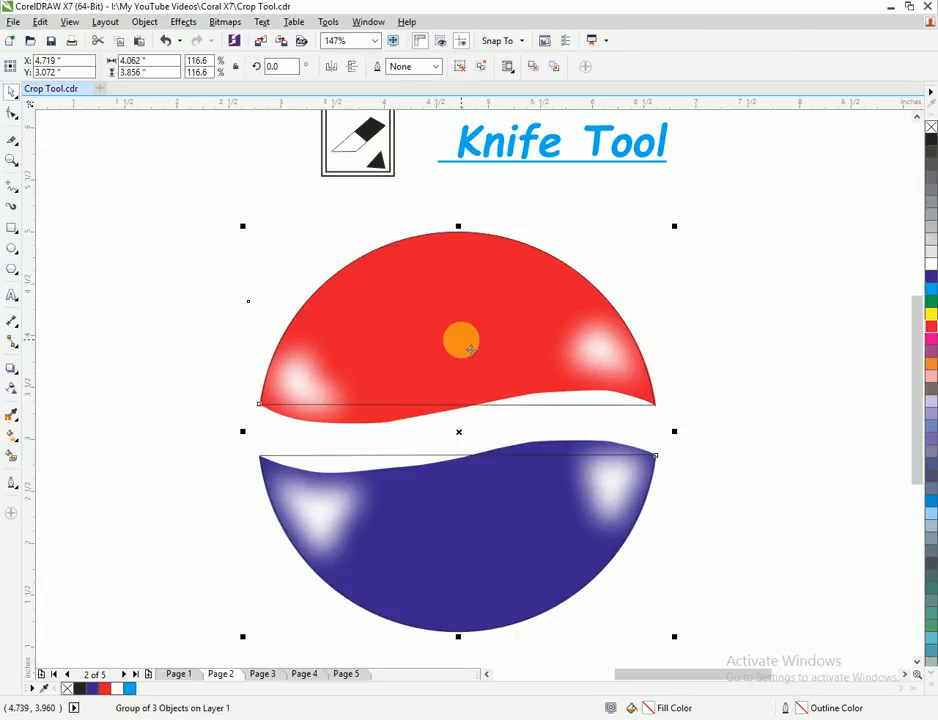
pyautogui.press('Delete')
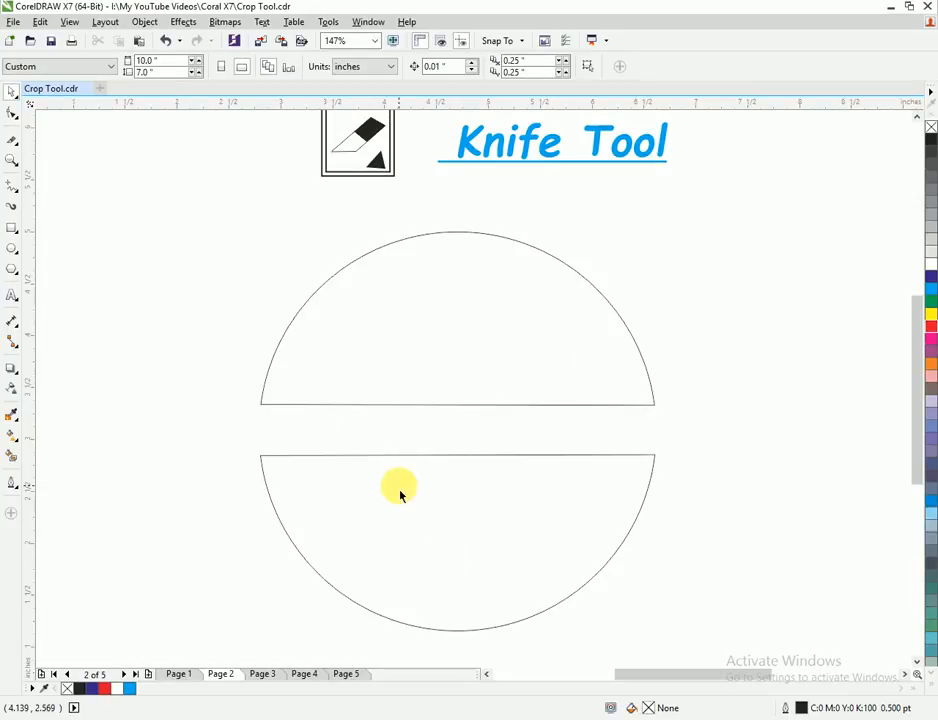
pyautogui.hotkey('ctrl', 'z')
pyautogui.click(154, 385)
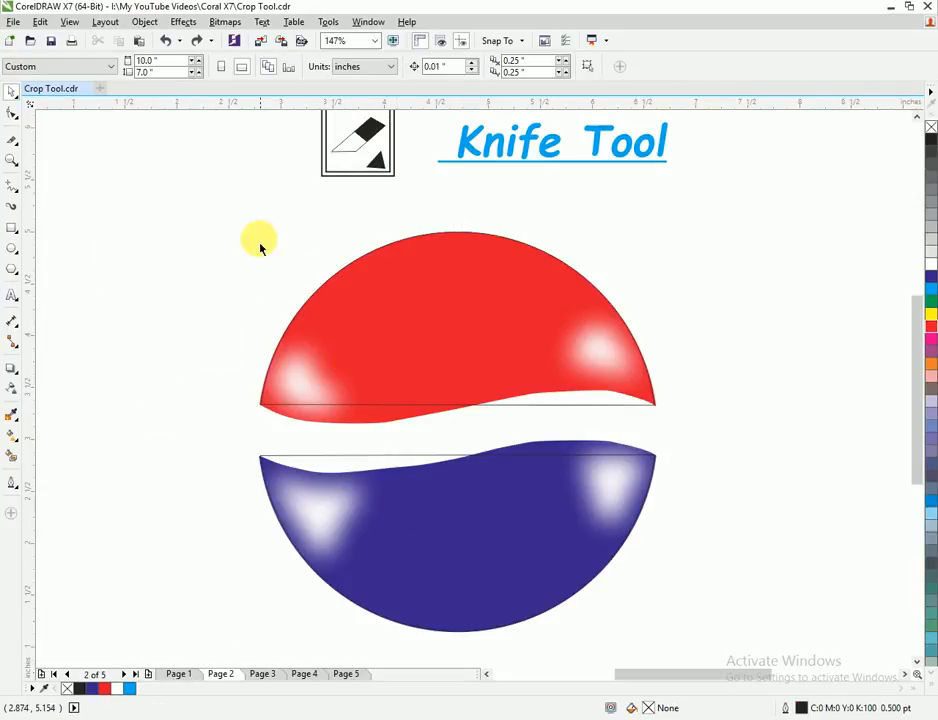
# Convert the upper half's segments to curves and add a node where the wave crosses the straight edge of each half
pyautogui.click(12, 116)
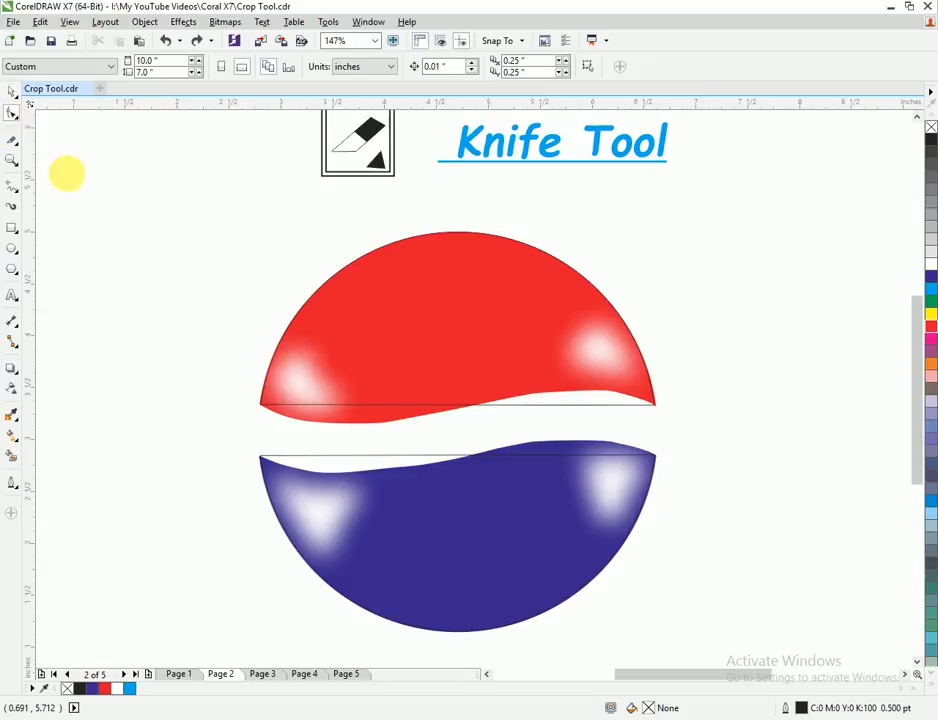
pyautogui.click(284, 405)
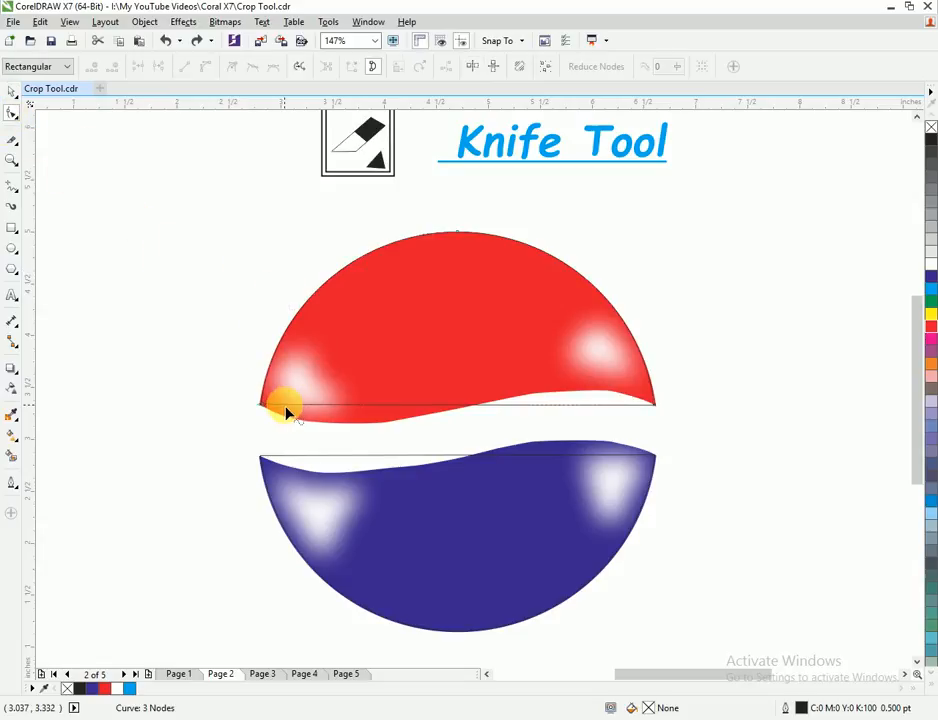
pyautogui.moveTo(184, 192); pyautogui.dragTo(720, 647)
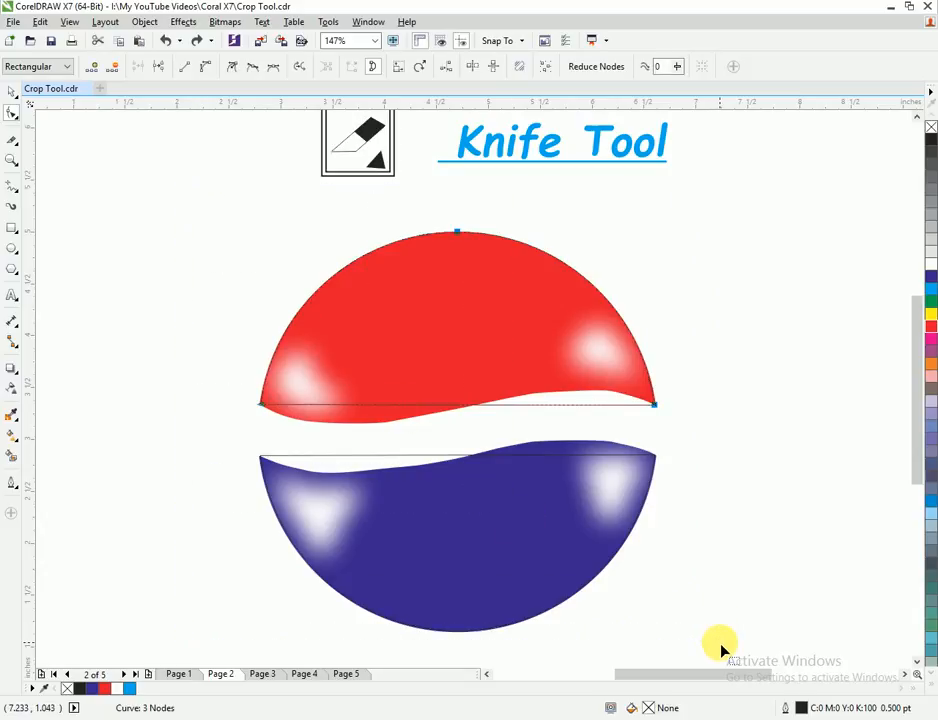
pyautogui.click(204, 70)
pyautogui.doubleClick(473, 405)
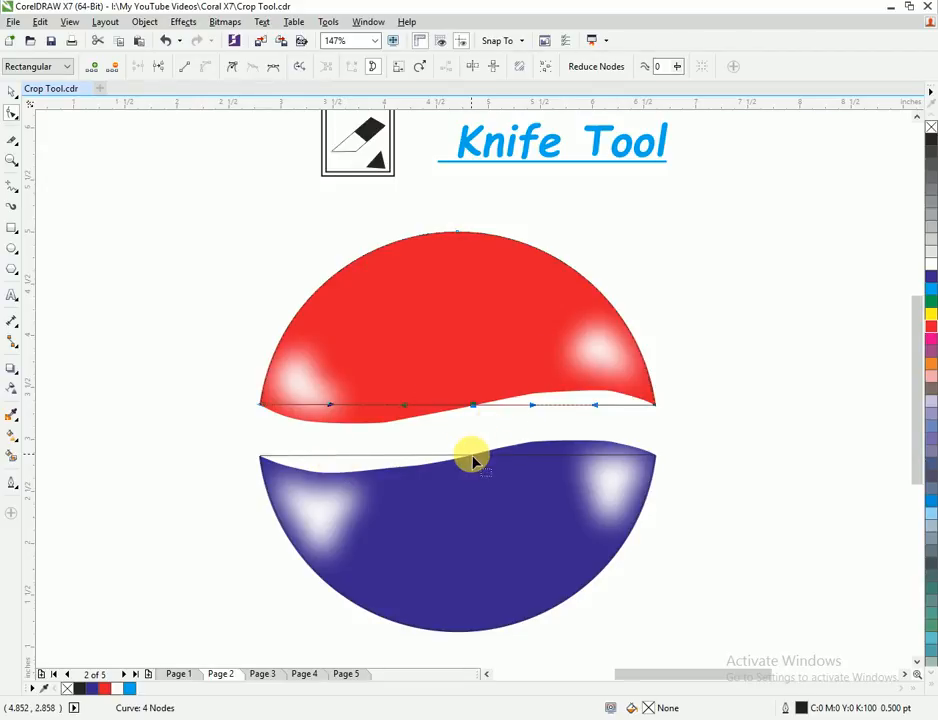
pyautogui.click(471, 460)
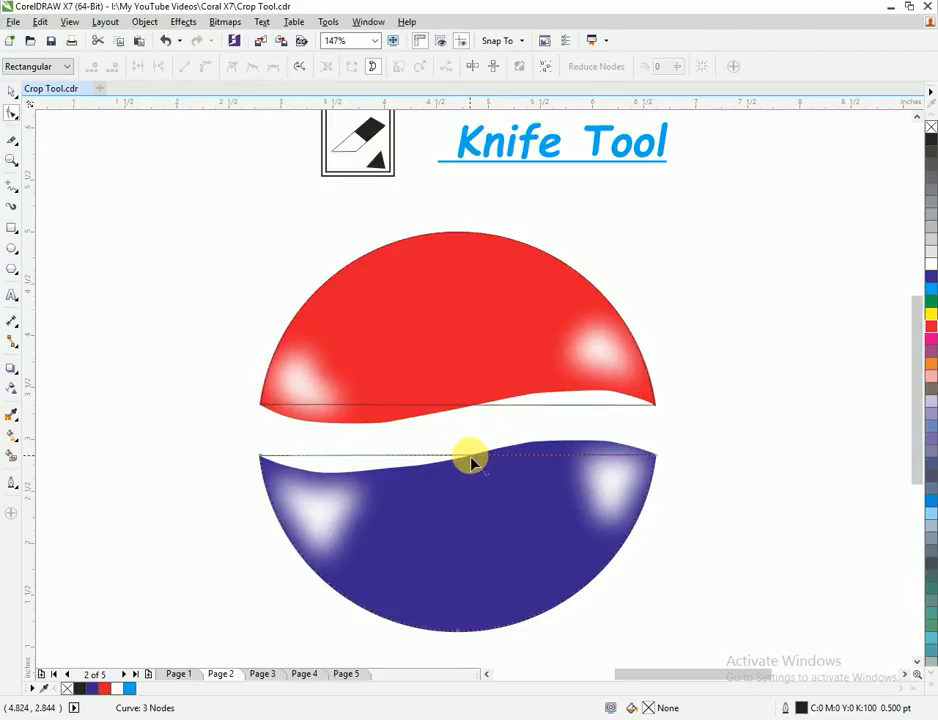
pyautogui.doubleClick(471, 457)
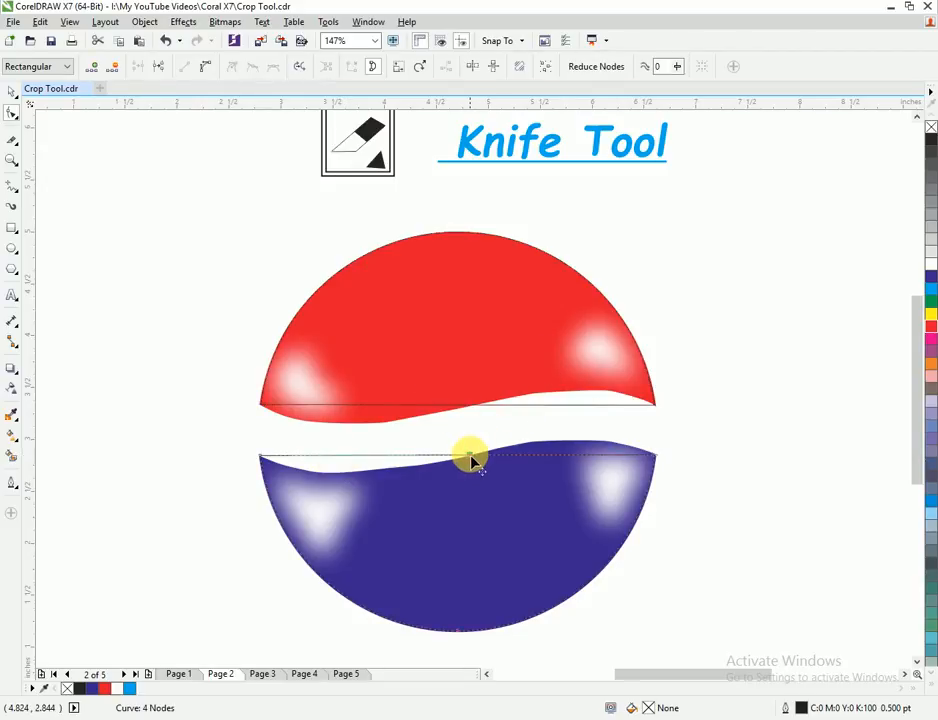
# Bend the upper half's straight edge down and up around its middle node to follow the red shape's wave
pyautogui.click(438, 405)
pyautogui.click(430, 406)
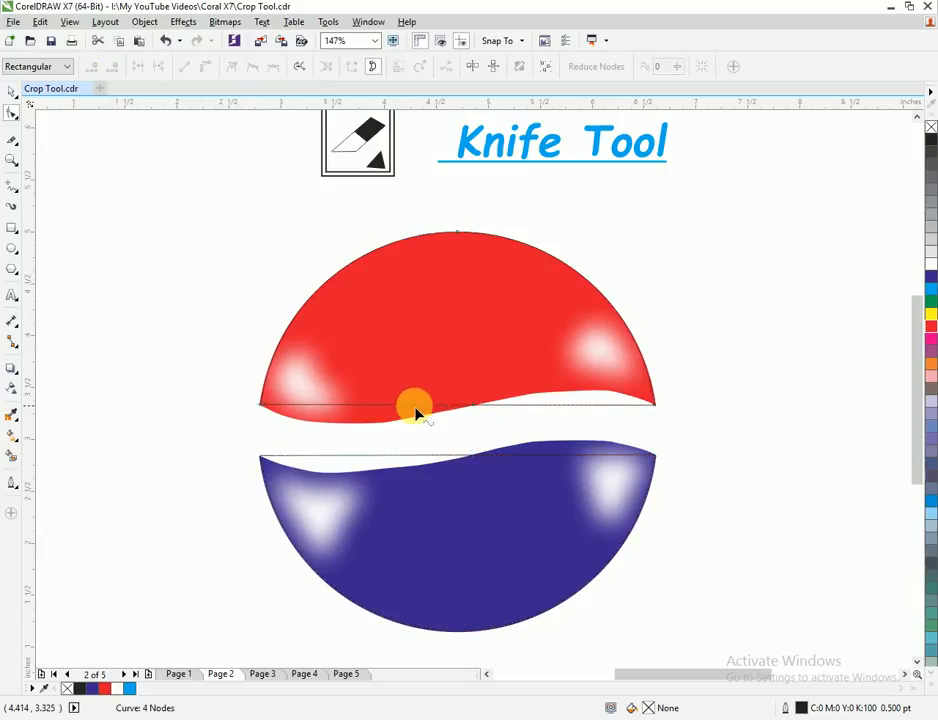
pyautogui.click(475, 406)
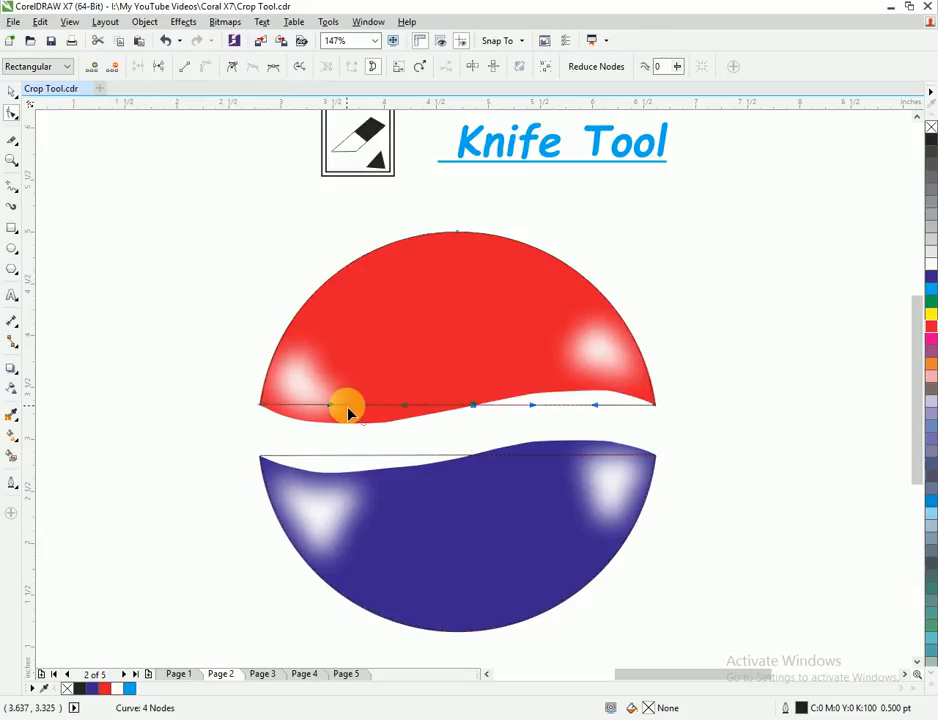
pyautogui.moveTo(347, 407)
pyautogui.mouseDown()
pyautogui.moveTo(343, 425)
pyautogui.moveTo(320, 431)
pyautogui.moveTo(343, 431)
pyautogui.mouseUp()
pyautogui.moveTo(590, 409); pyautogui.dragTo(611, 396)
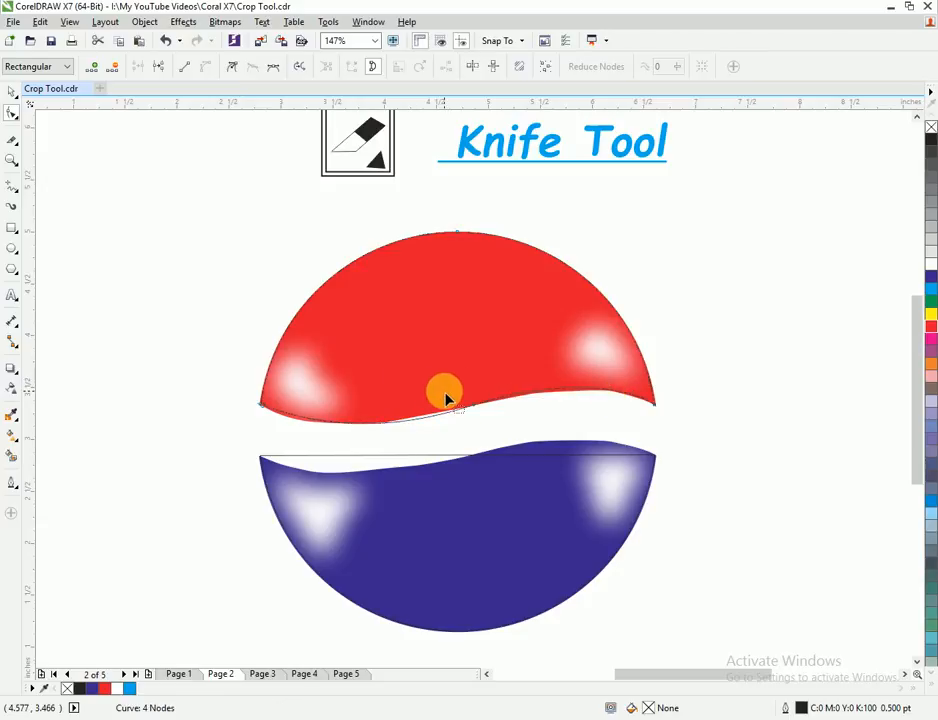
# Convert all of the lower half's segments to curves and bend its straight edge to follow the blue shape's wave
pyautogui.click(404, 457)
pyautogui.moveTo(362, 456)
pyautogui.mouseDown()
pyautogui.moveTo(359, 473)
pyautogui.moveTo(373, 452)
pyautogui.mouseUp()
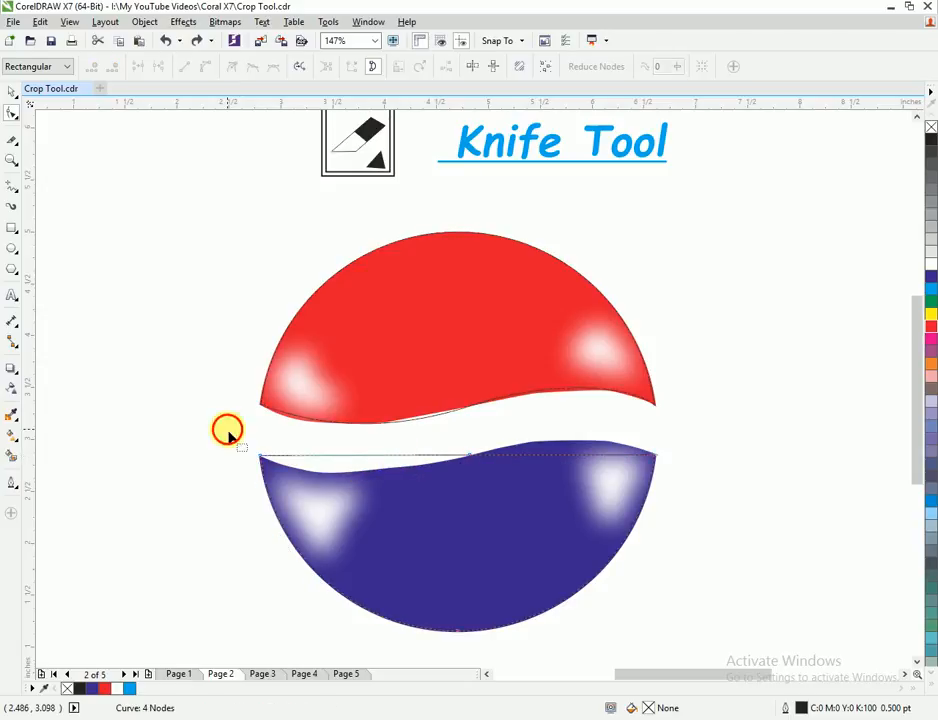
pyautogui.moveTo(226, 429); pyautogui.dragTo(714, 645)
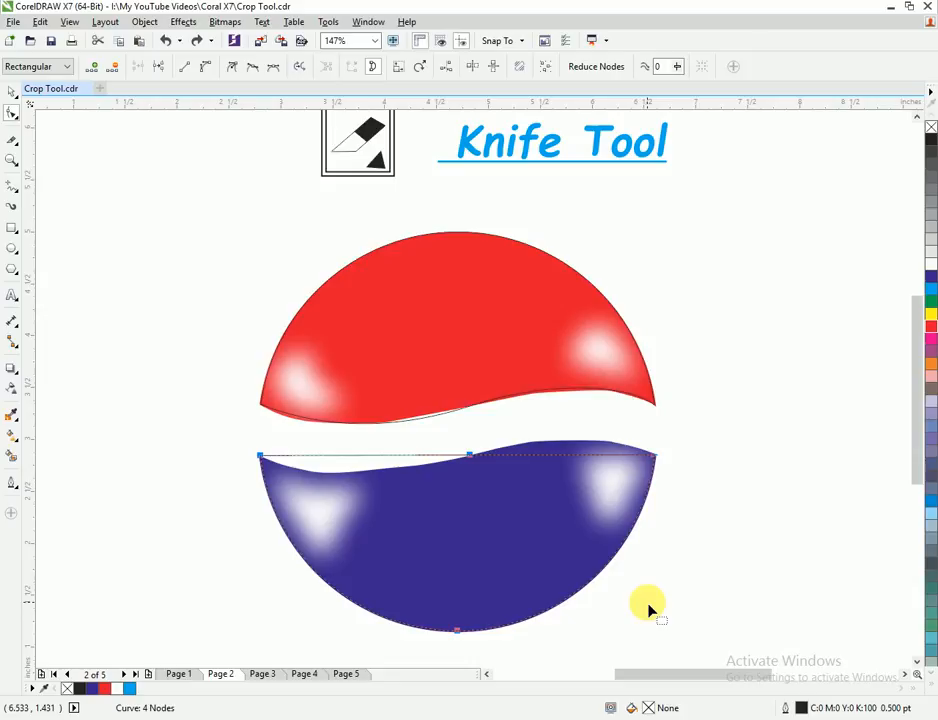
pyautogui.moveTo(370, 468)
pyautogui.mouseDown()
pyautogui.moveTo(360, 502)
pyautogui.moveTo(363, 459)
pyautogui.mouseUp()
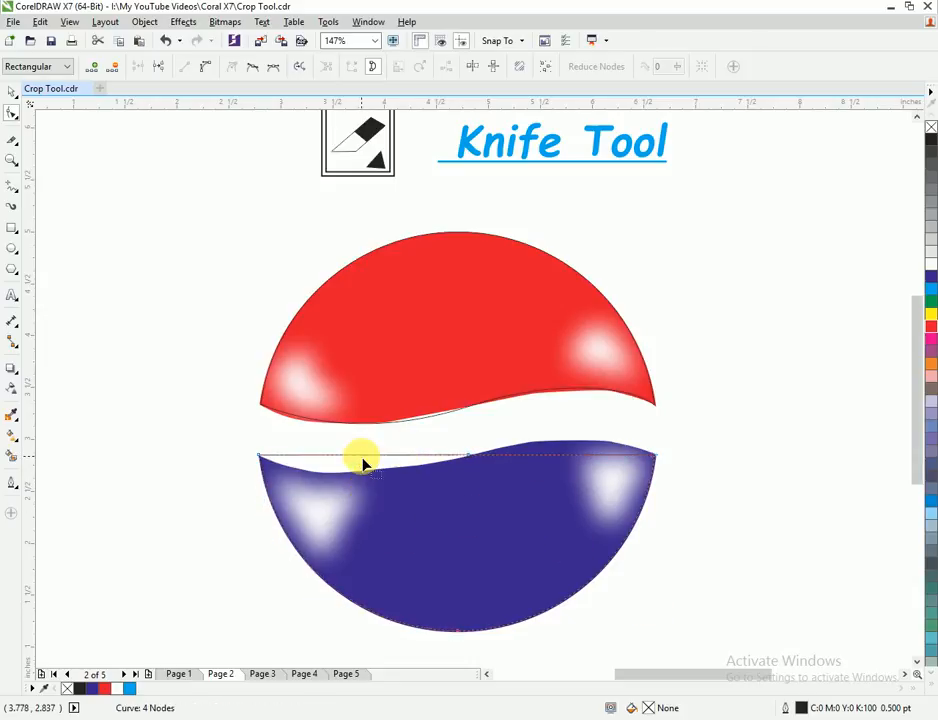
pyautogui.moveTo(206, 426); pyautogui.dragTo(695, 653)
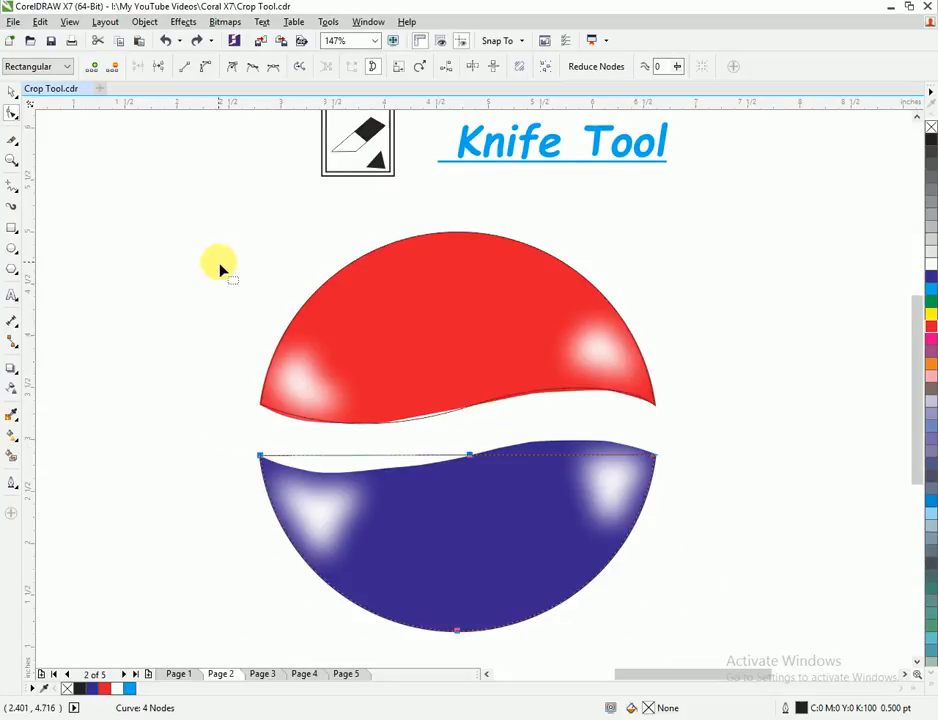
pyautogui.click(206, 72)
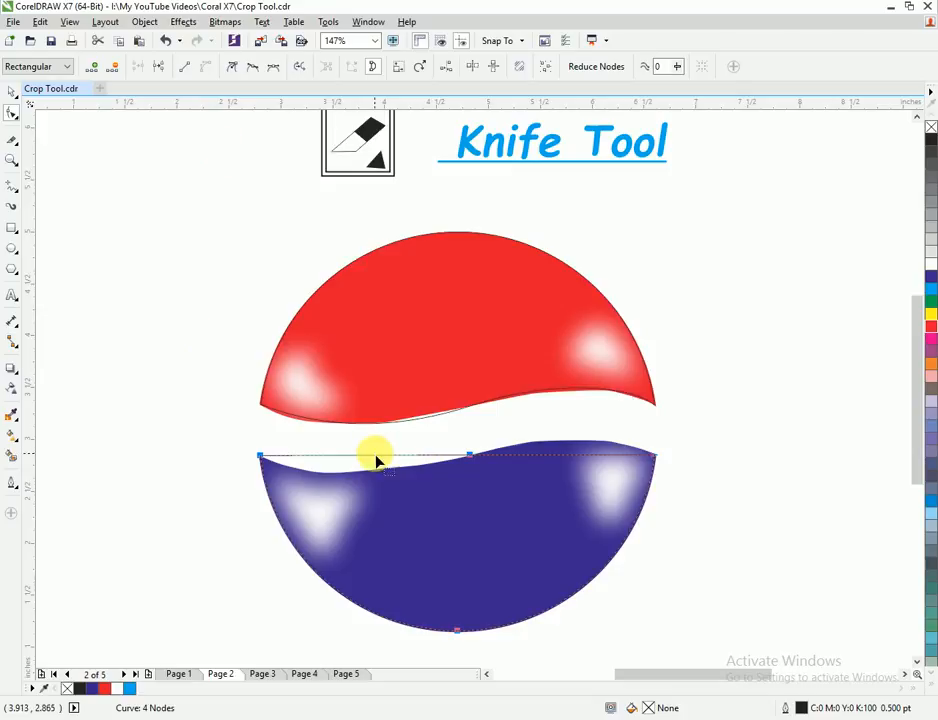
pyautogui.moveTo(363, 461); pyautogui.dragTo(341, 478)
pyautogui.moveTo(565, 454)
pyautogui.mouseDown()
pyautogui.moveTo(580, 447)
pyautogui.moveTo(574, 433)
pyautogui.moveTo(574, 441)
pyautogui.mouseUp()
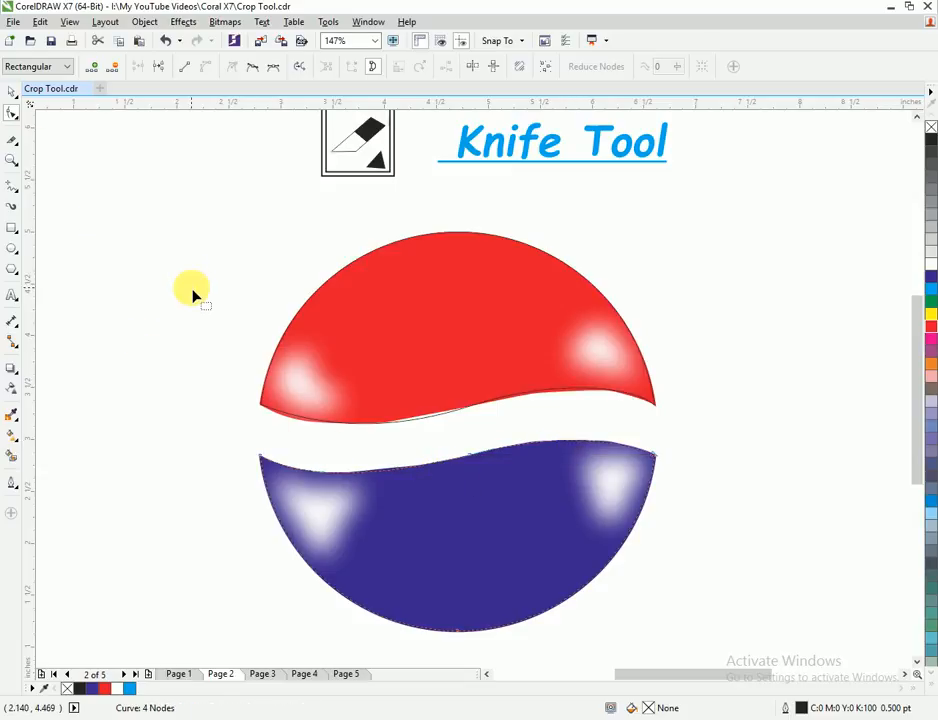
# Delete the coloured reference logo, leaving only the two outlined halves
pyautogui.press('space')
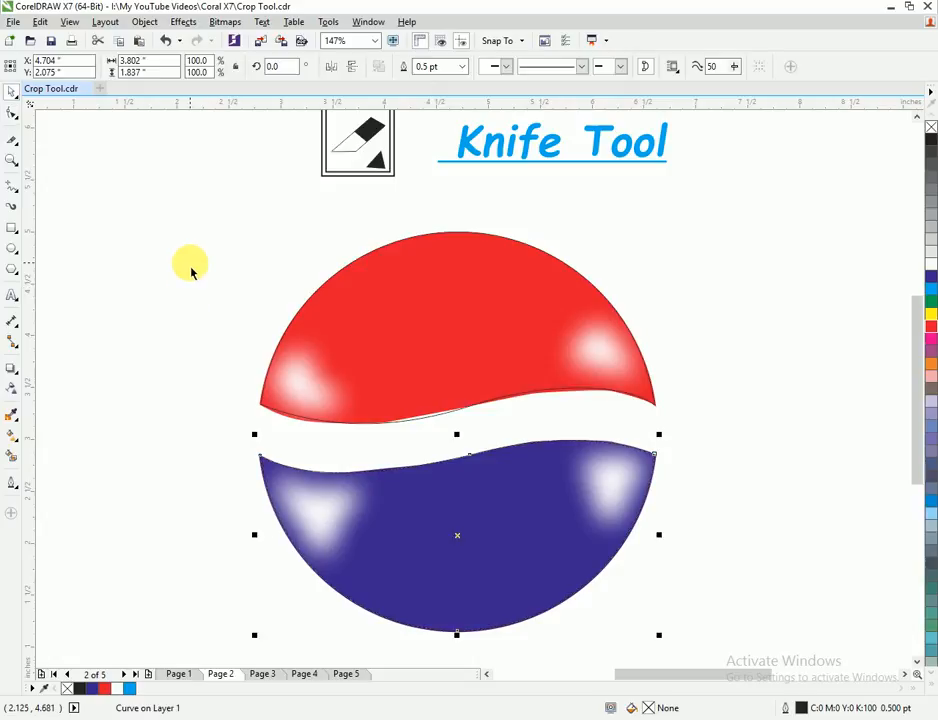
pyautogui.click(191, 271)
pyautogui.click(492, 316)
pyautogui.press('Delete')
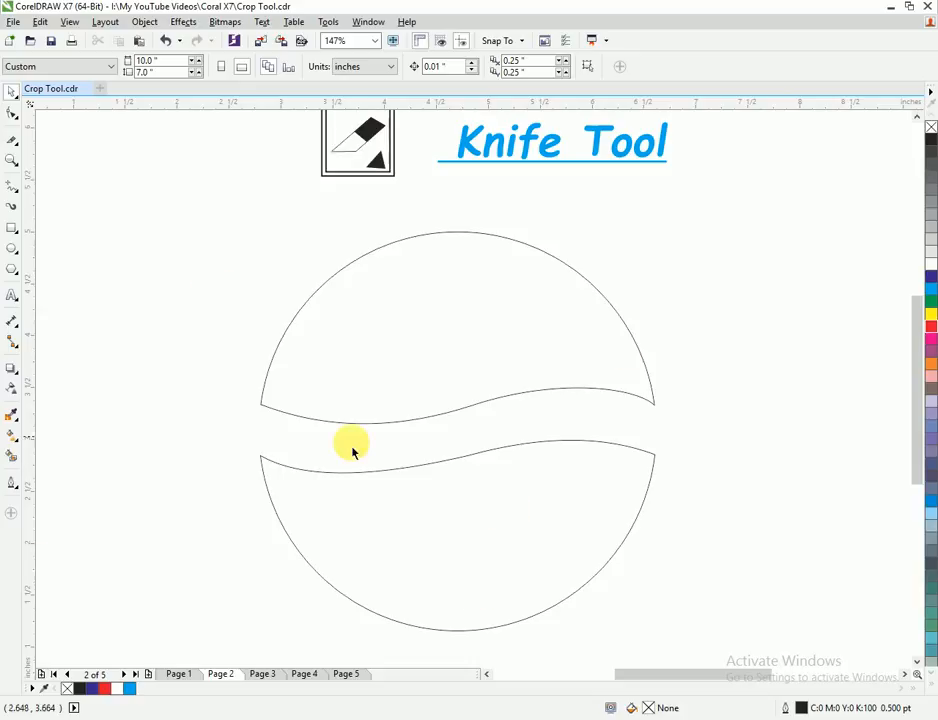
# Fill the upper half of the circle with dark blue and the lower half with red
pyautogui.click(362, 256)
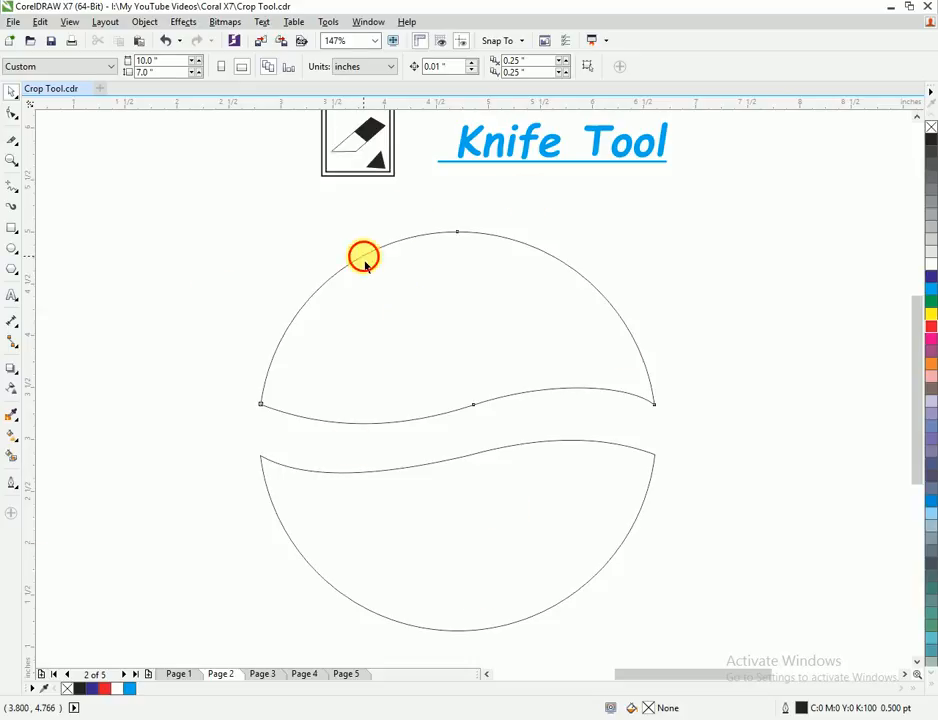
pyautogui.click(929, 273)
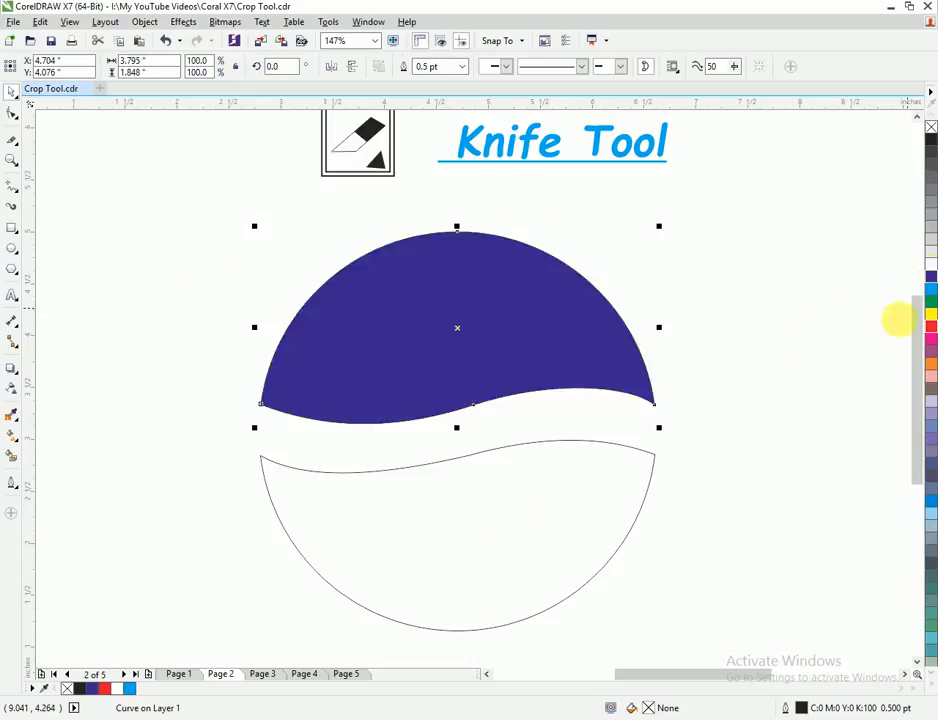
pyautogui.click(582, 441)
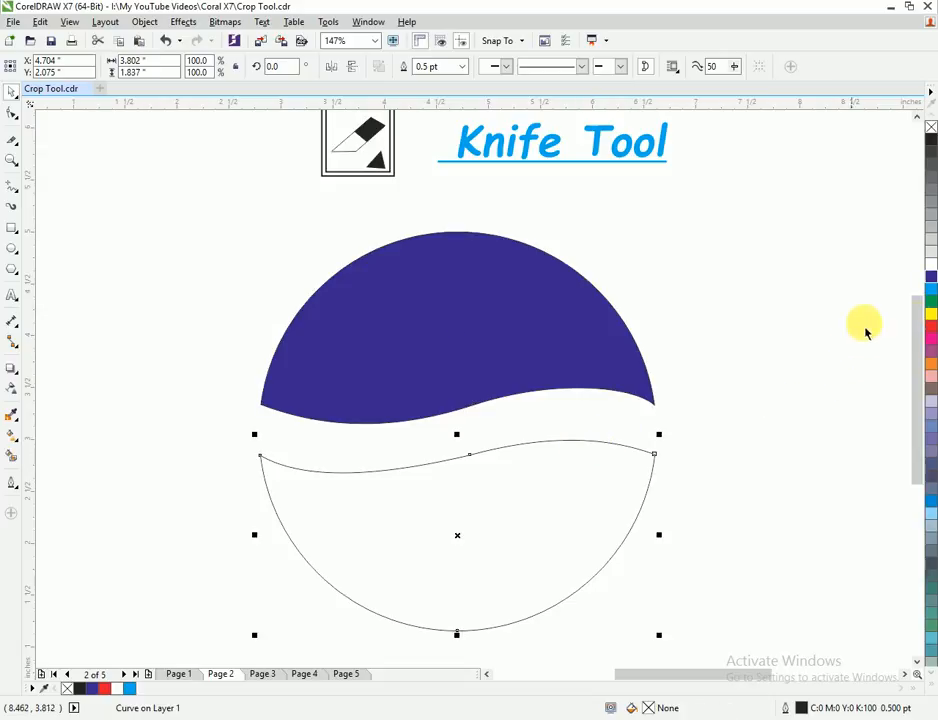
pyautogui.click(929, 325)
pyautogui.click(224, 362)
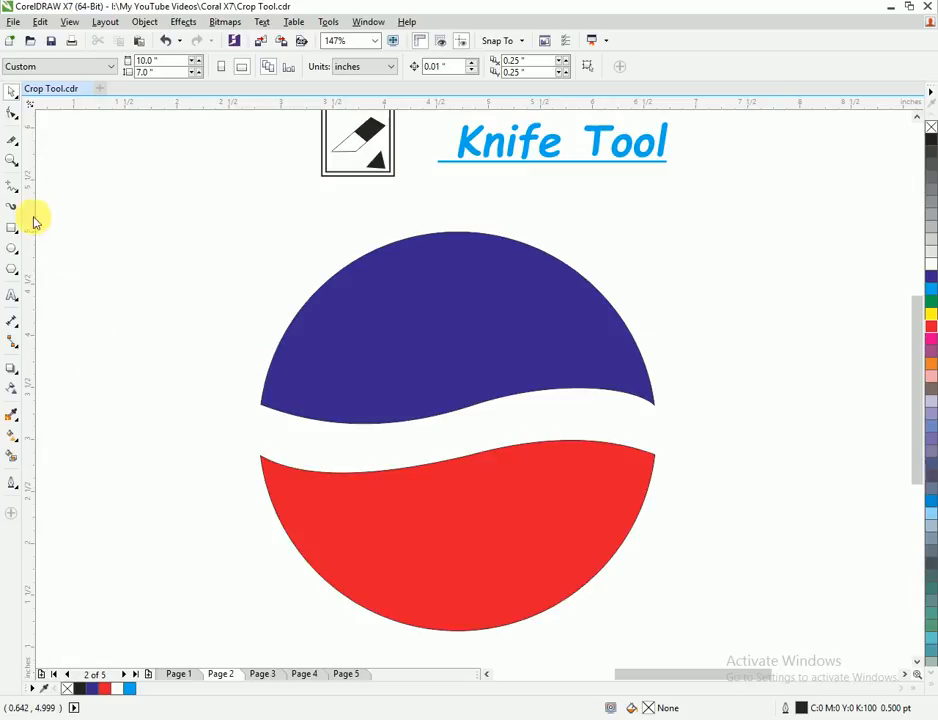
# Draw a closed triangle about 0.43 by 0.49 inch near the left end of the blue half with the Freehand tool
pyautogui.click(10, 187)
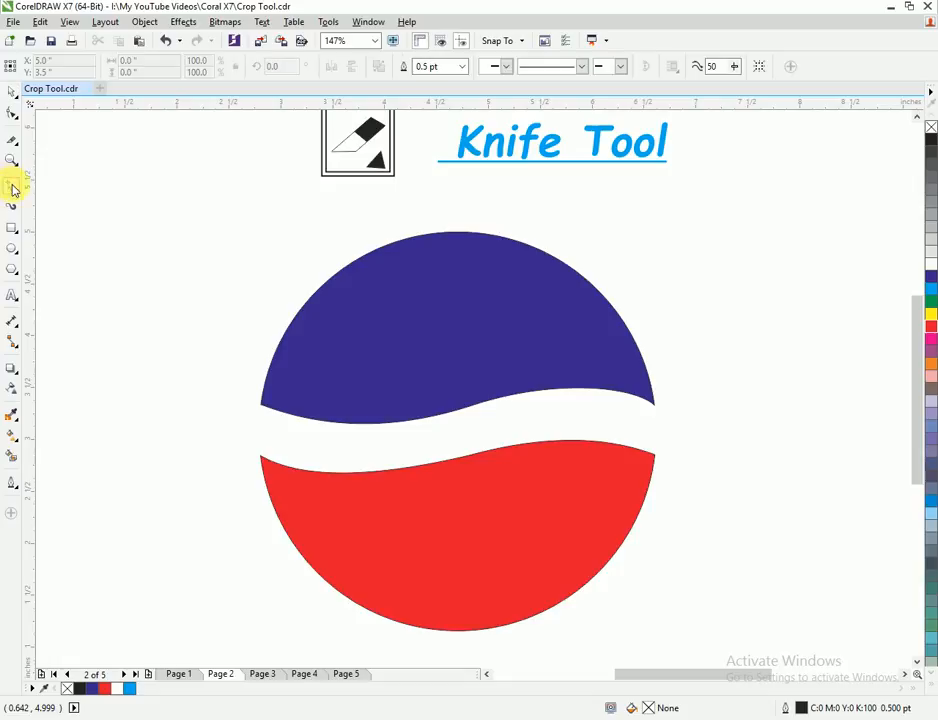
pyautogui.click(17, 190)
pyautogui.click(63, 184)
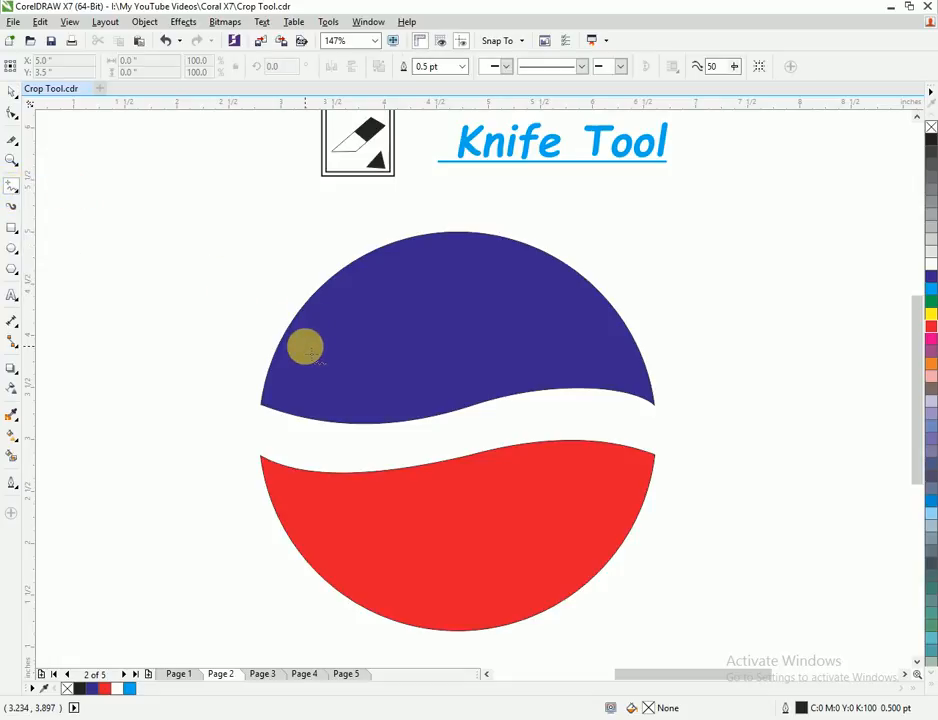
pyautogui.click(305, 347)
pyautogui.click(340, 400)
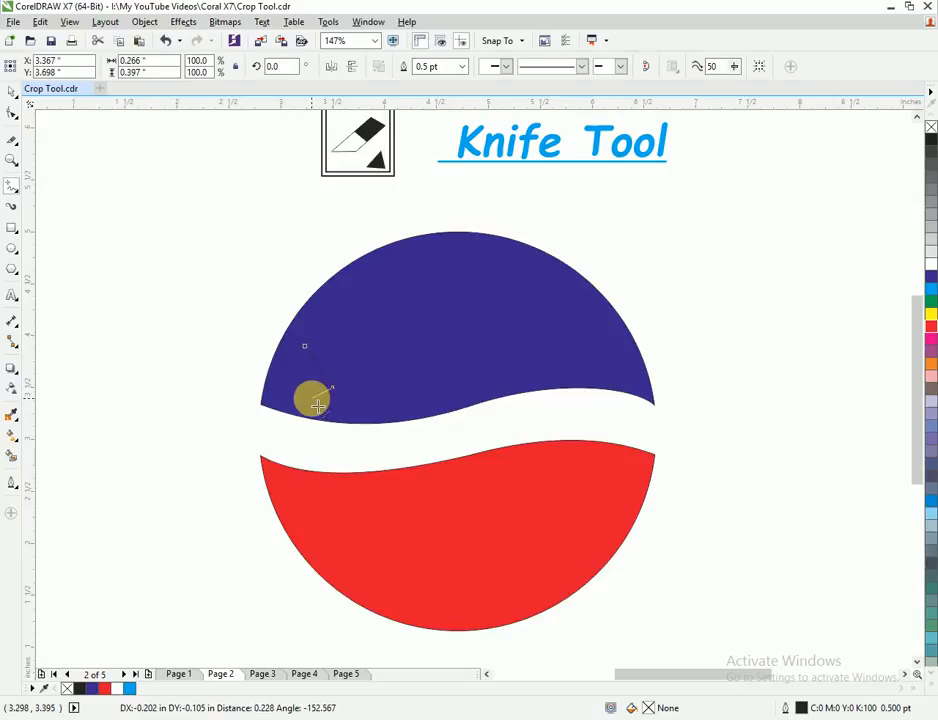
pyautogui.click(288, 397)
pyautogui.click(288, 397)
pyautogui.click(305, 347)
# Draw a closed triangle about 0.48 by 0.33 inch near the right end of the blue half
pyautogui.click(610, 343)
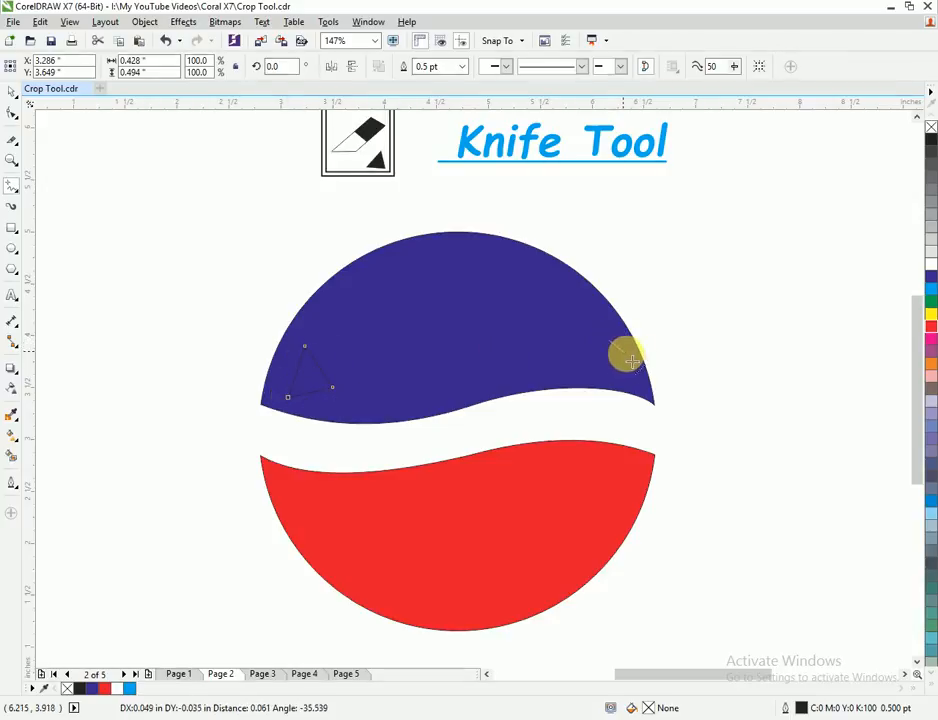
pyautogui.click(635, 368)
pyautogui.click(588, 377)
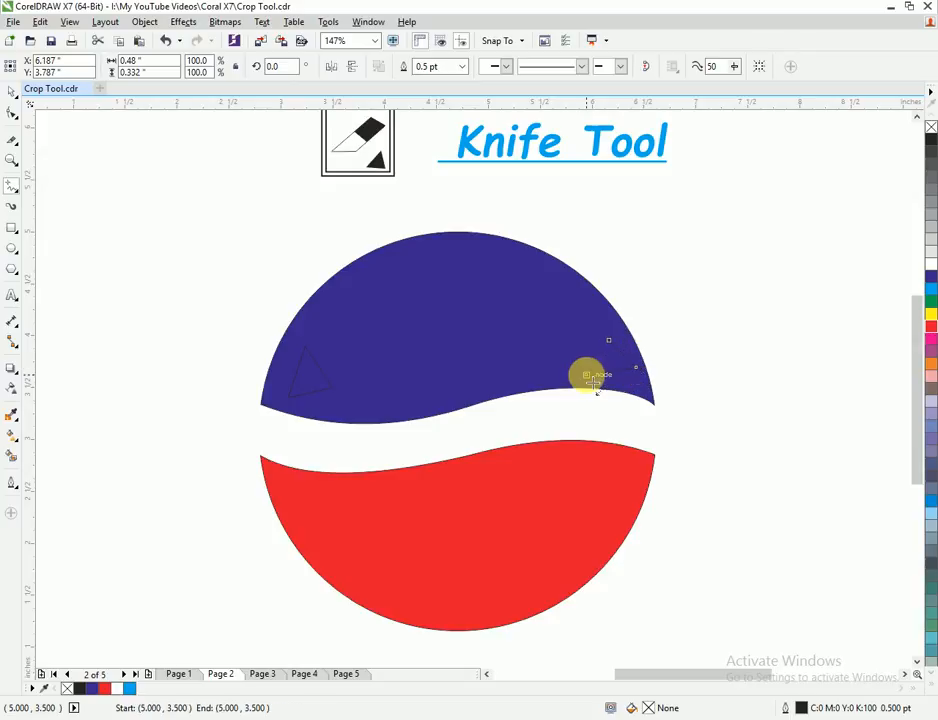
pyautogui.click(609, 339)
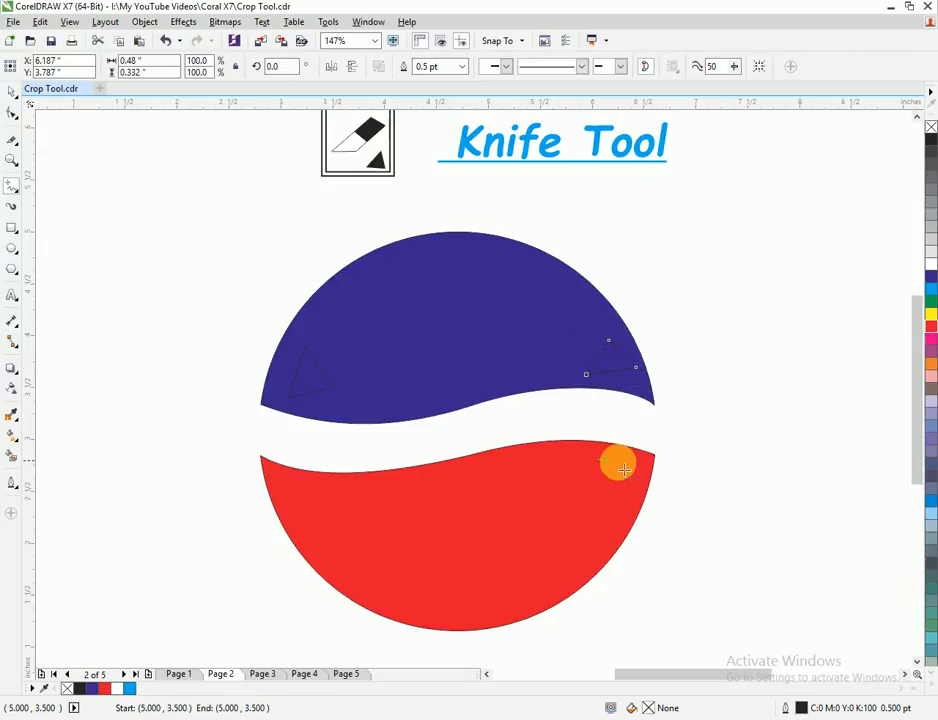
# Try to draw a closed triangle near the right end of the red half
pyautogui.click(597, 459)
pyautogui.click(641, 463)
pyautogui.click(622, 515)
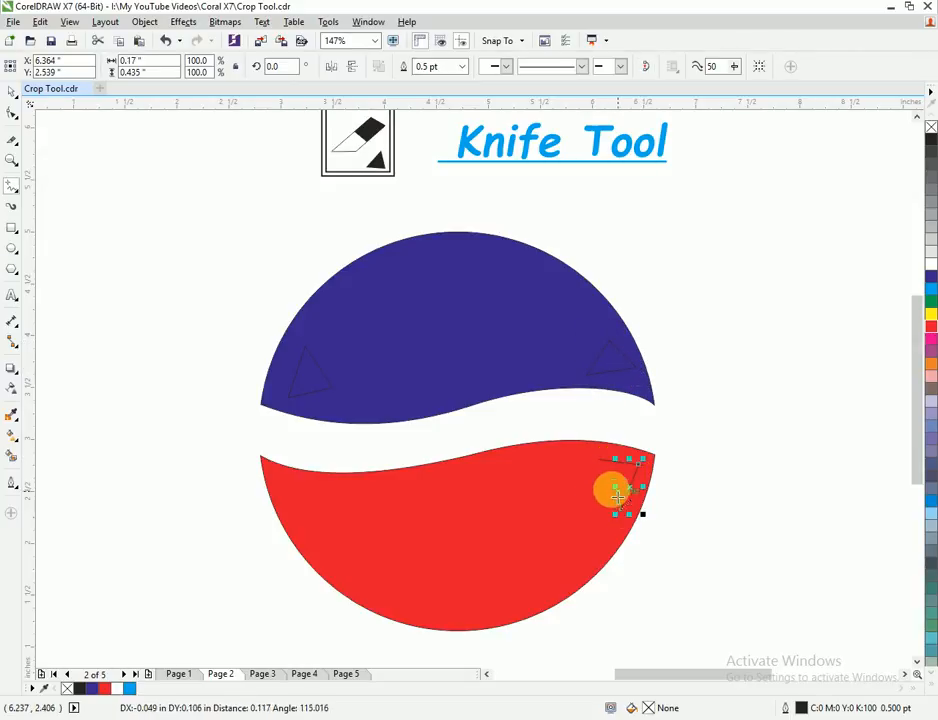
# Draw a closed triangle about 0.49 by 0.35 inch near the left end of the red half
pyautogui.click(282, 482)
pyautogui.click(330, 491)
pyautogui.click(305, 515)
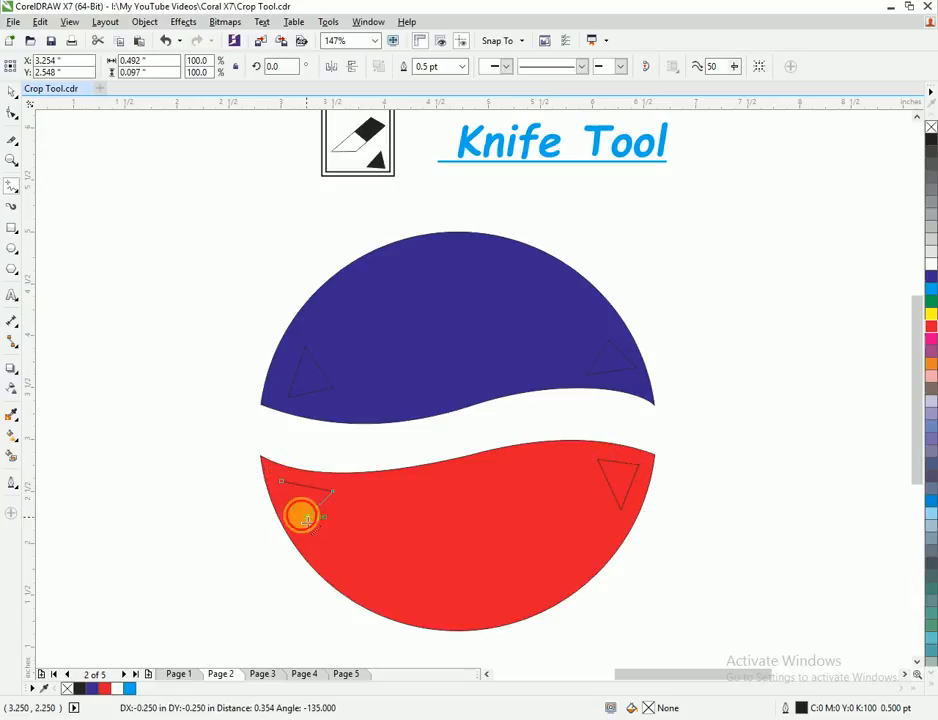
pyautogui.click(280, 478)
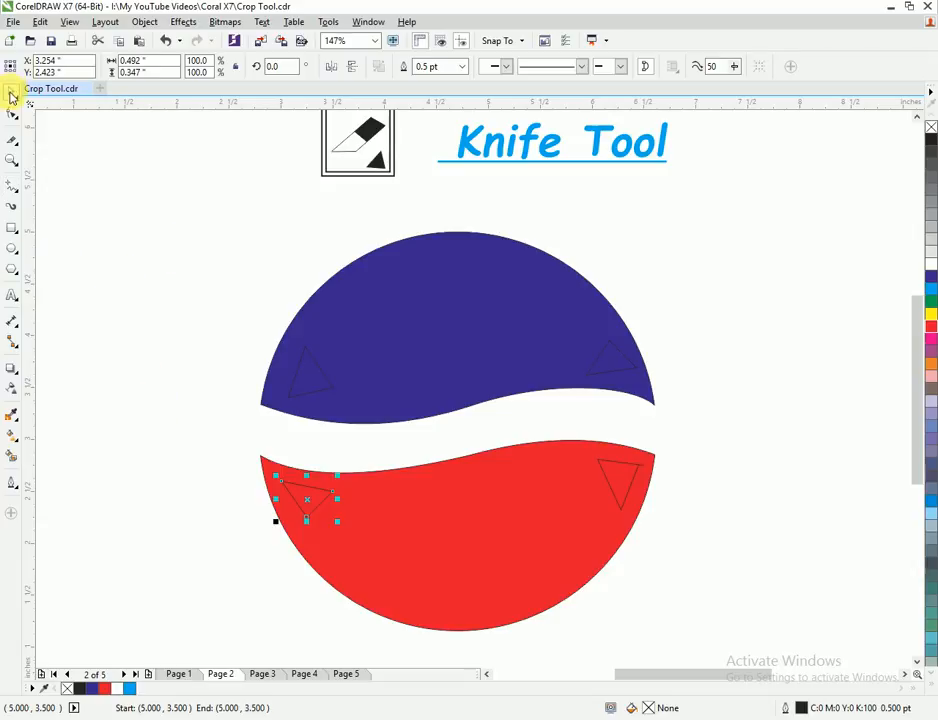
# Fill both triangles on the blue half and the left triangle on the red half with white
pyautogui.click(10, 95)
pyautogui.click(308, 388)
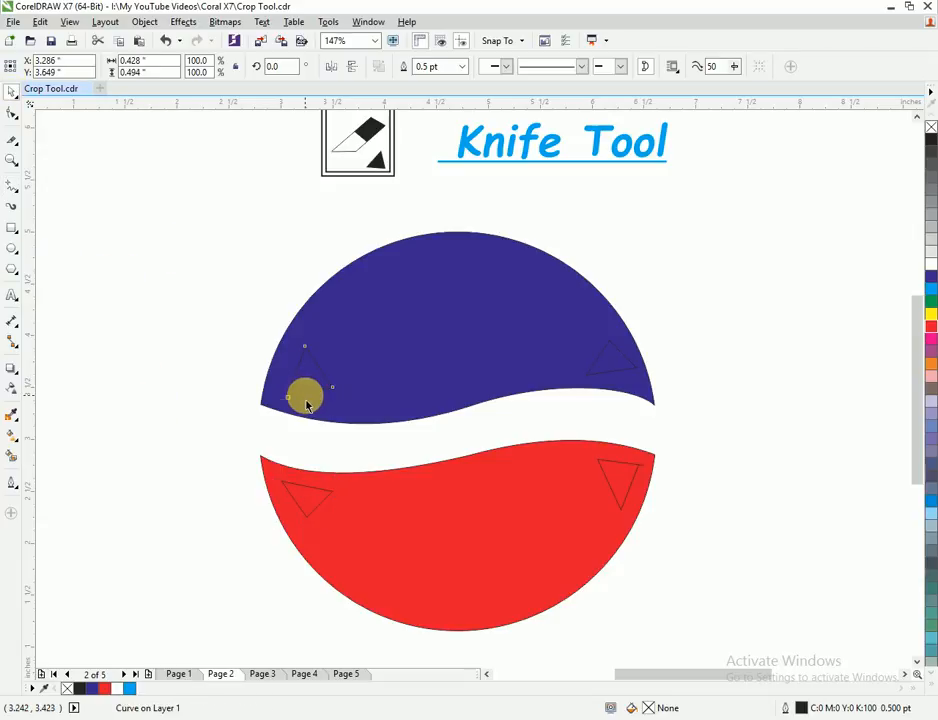
pyautogui.click(930, 262)
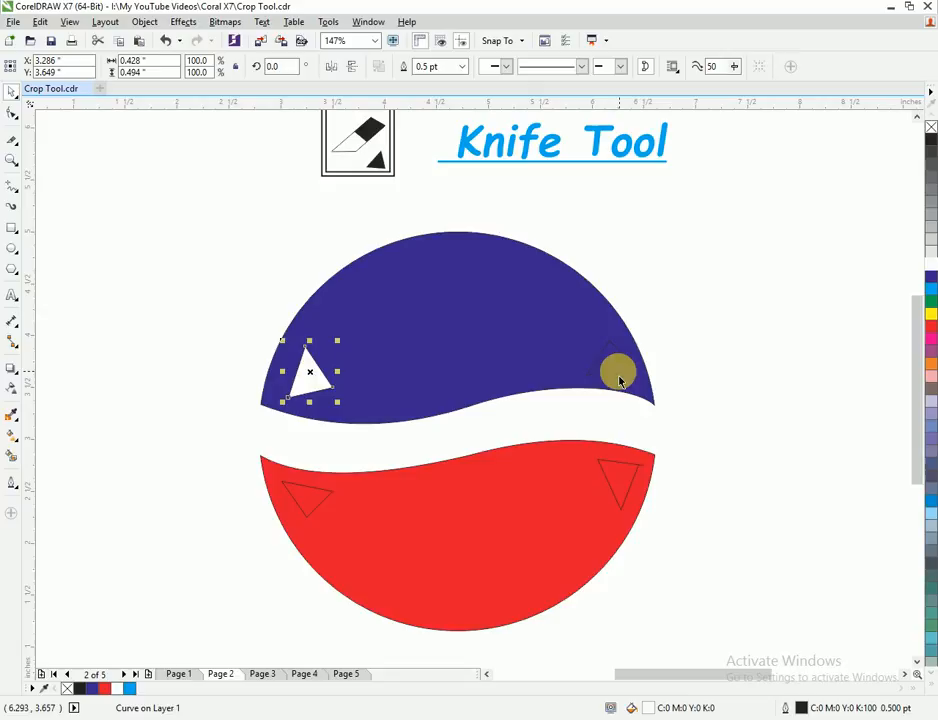
pyautogui.click(620, 377)
pyautogui.click(929, 264)
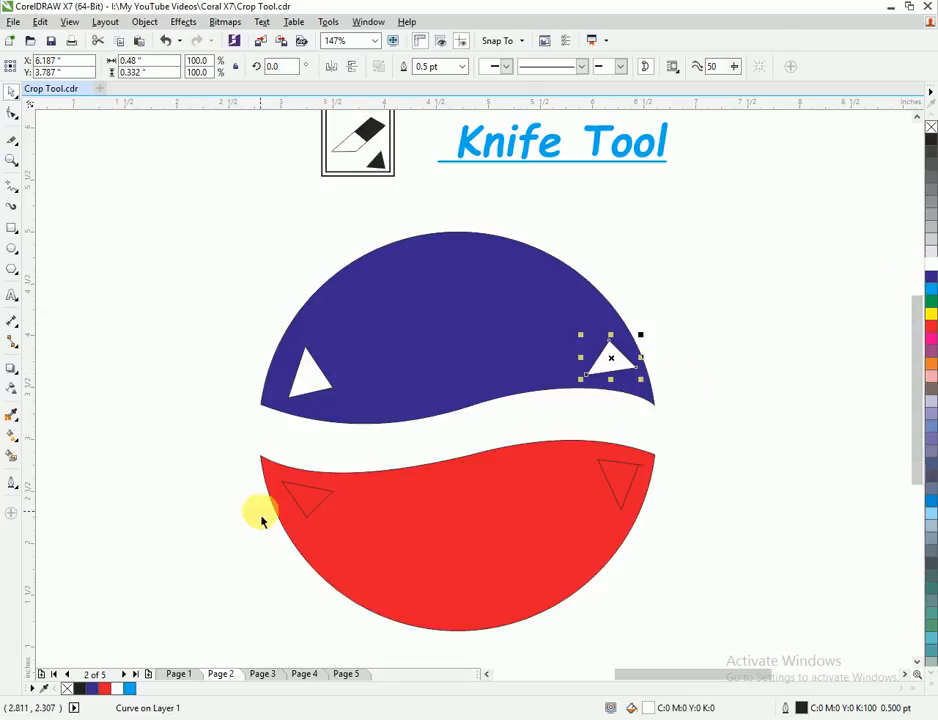
pyautogui.click(318, 505)
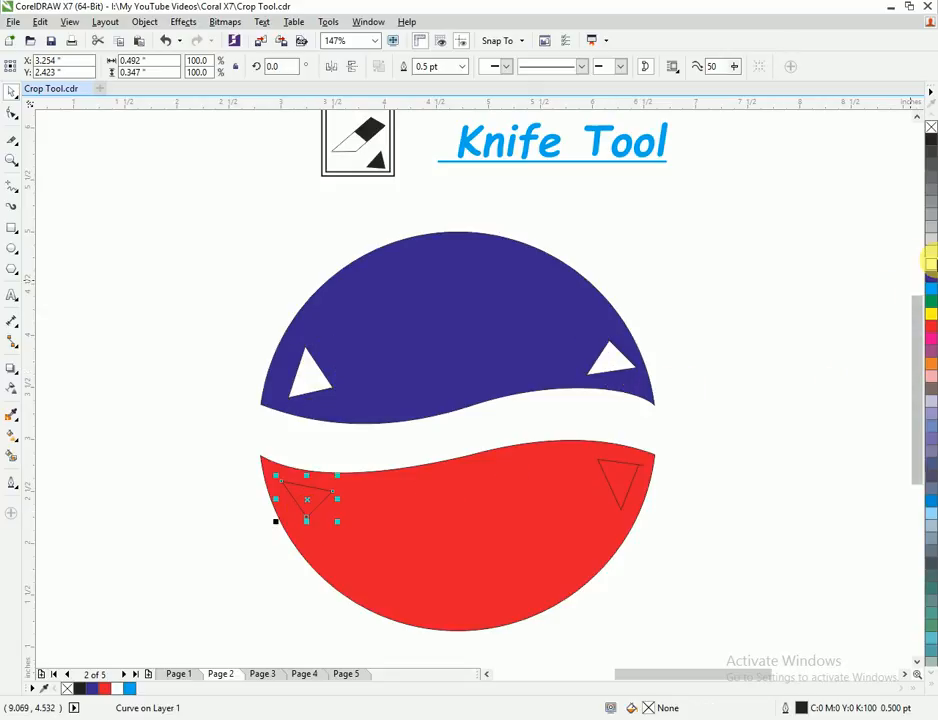
pyautogui.click(930, 268)
# Try to fill the red half's right triangle with white, and delete its separate line pieces
pyautogui.click(614, 467)
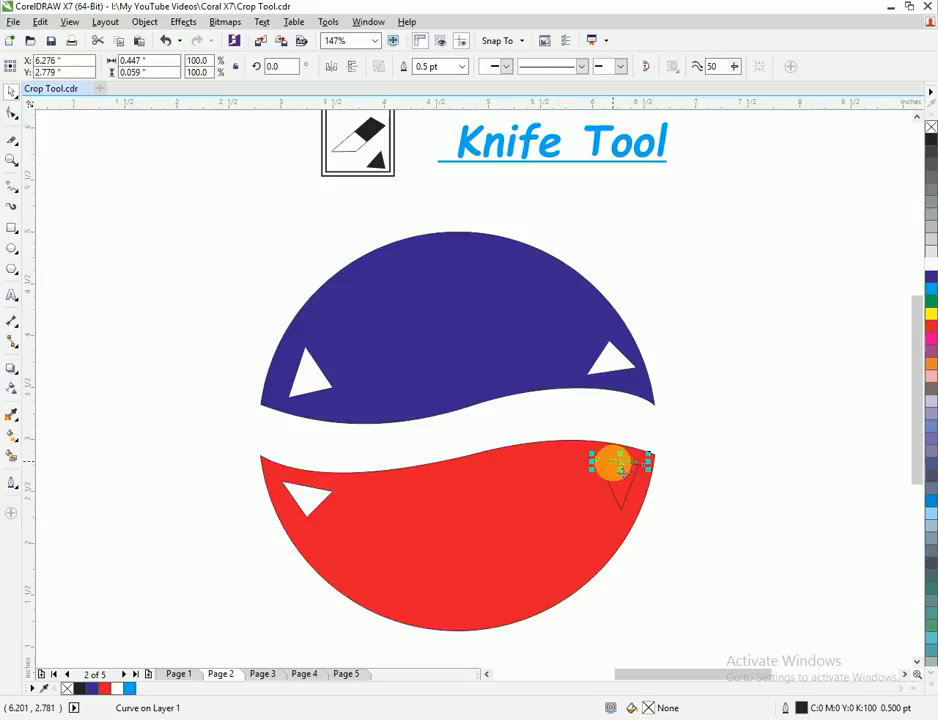
pyautogui.click(612, 492)
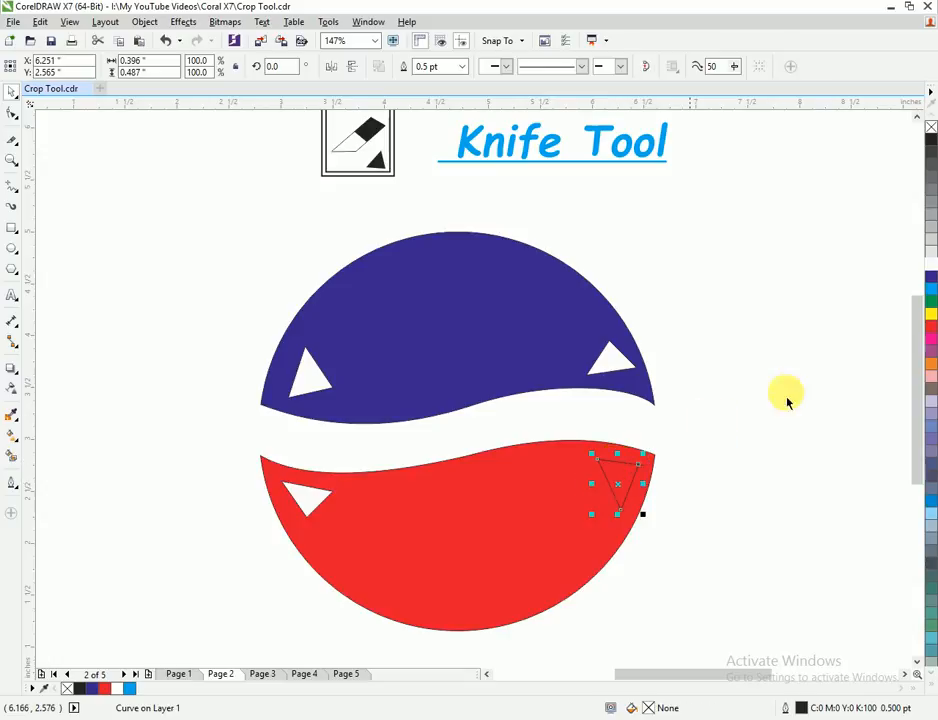
pyautogui.click(924, 262)
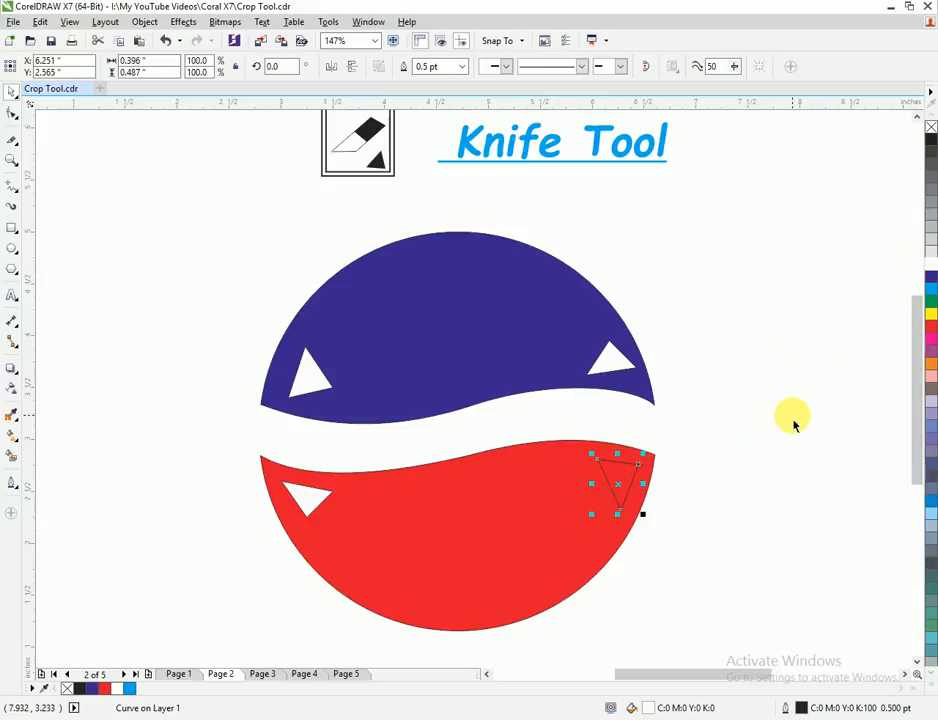
pyautogui.press('Delete')
pyautogui.click(513, 508)
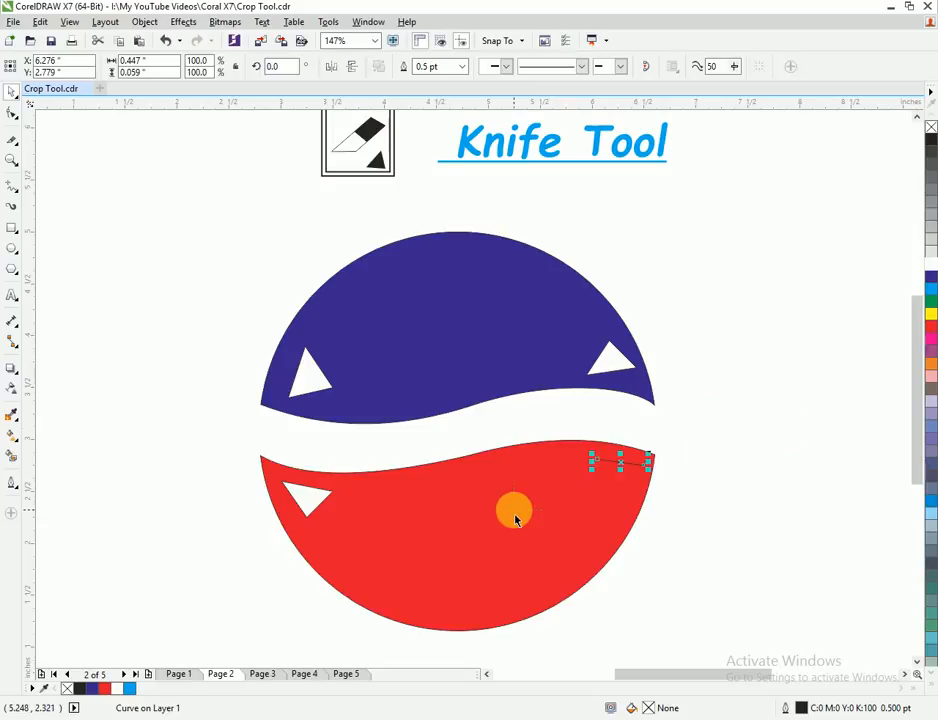
pyautogui.click(74, 364)
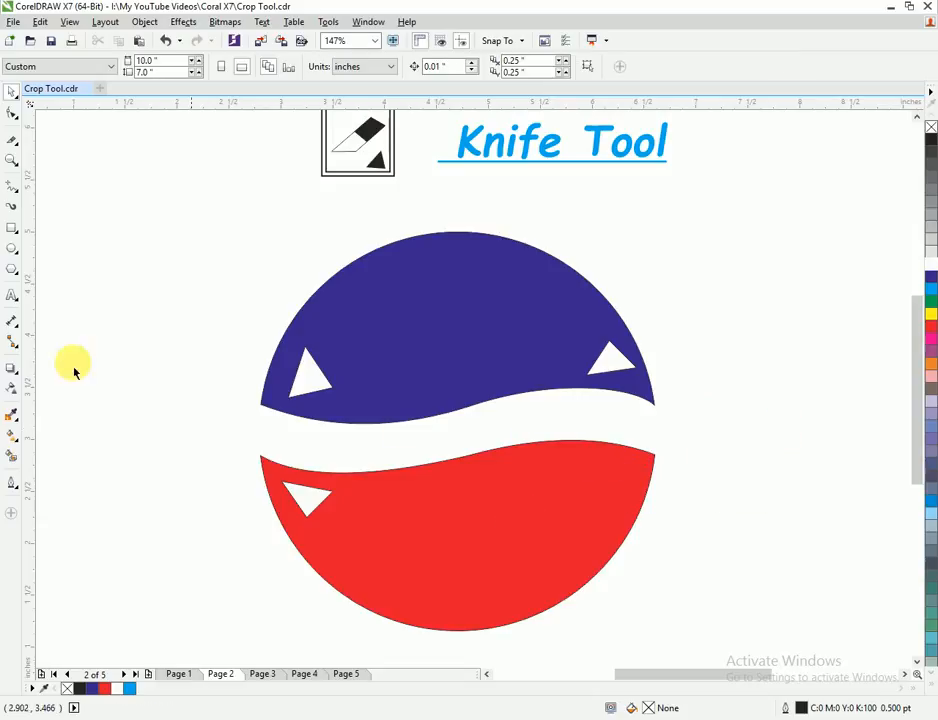
# Draw a closed triangle about 0.36 by 0.47 inch near the right end of the red half and fill it with white
pyautogui.click(13, 188)
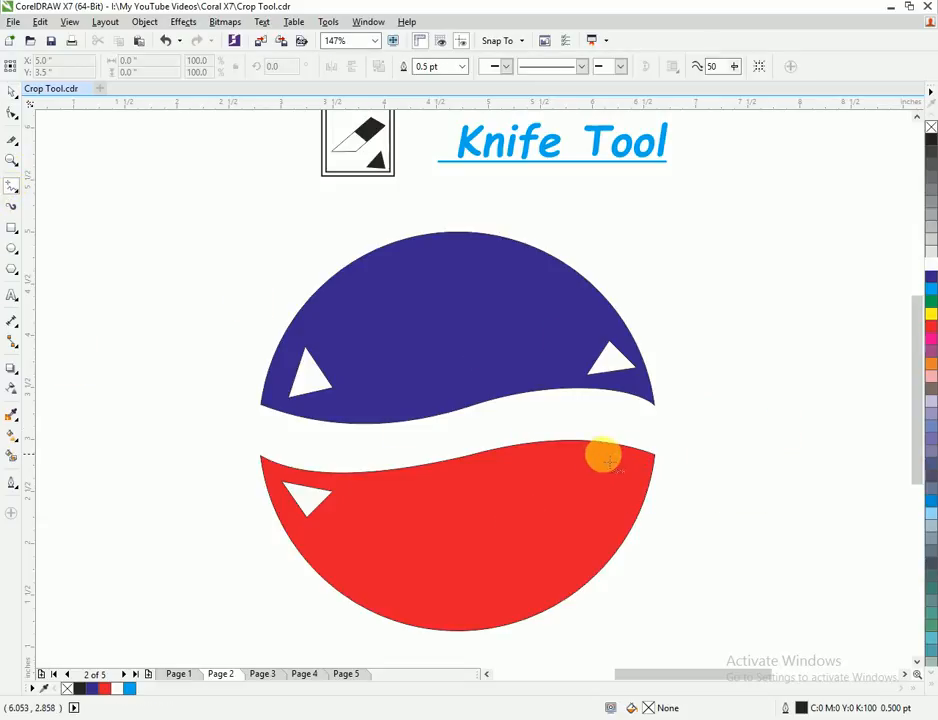
pyautogui.moveTo(607, 458); pyautogui.dragTo(650, 466)
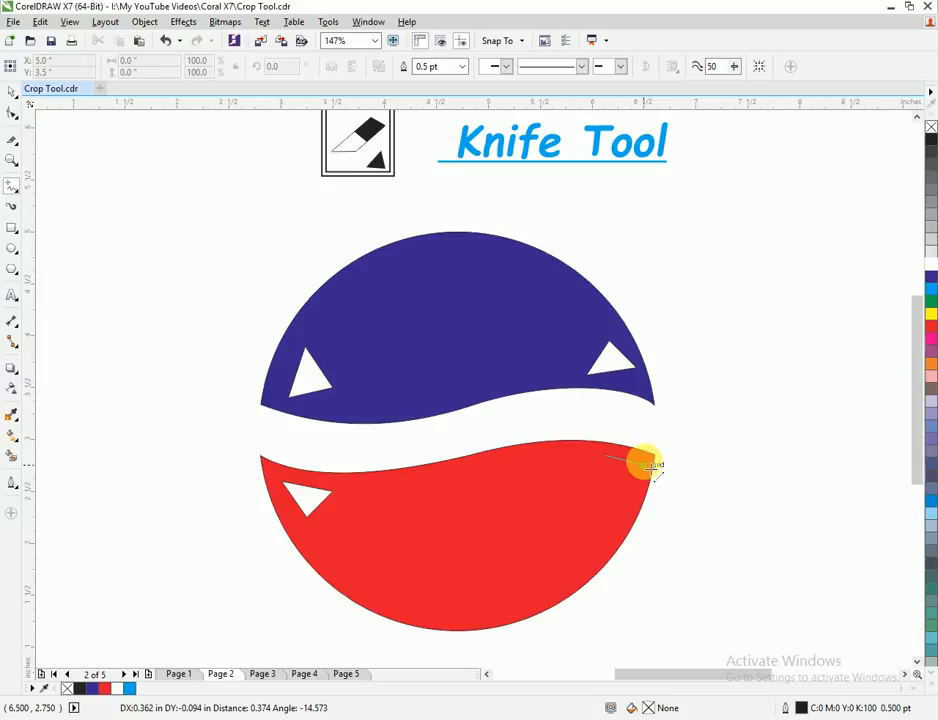
pyautogui.click(641, 464)
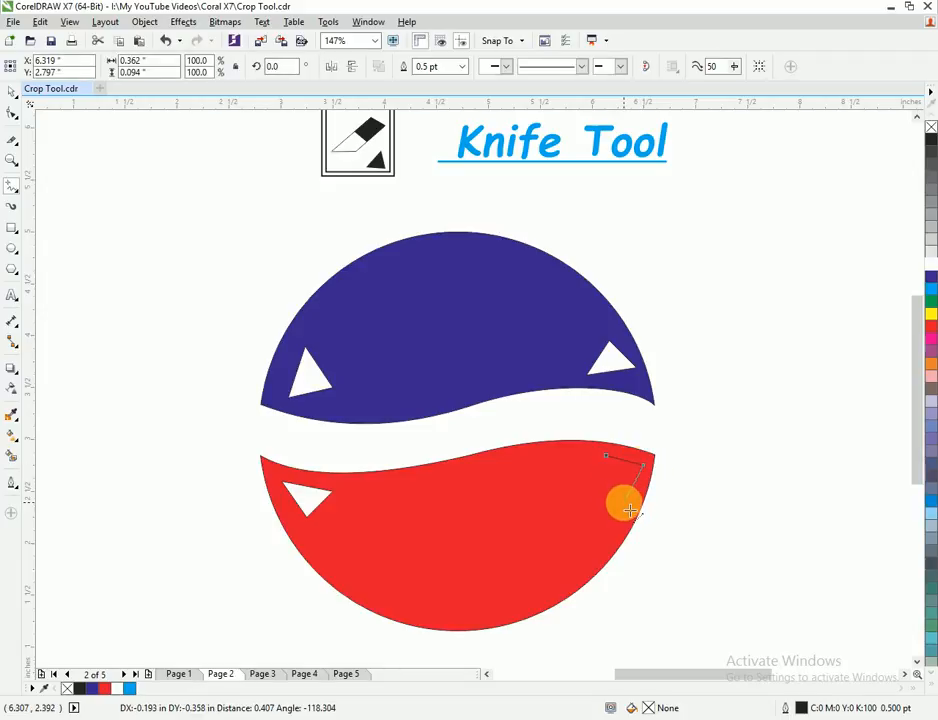
pyautogui.click(628, 504)
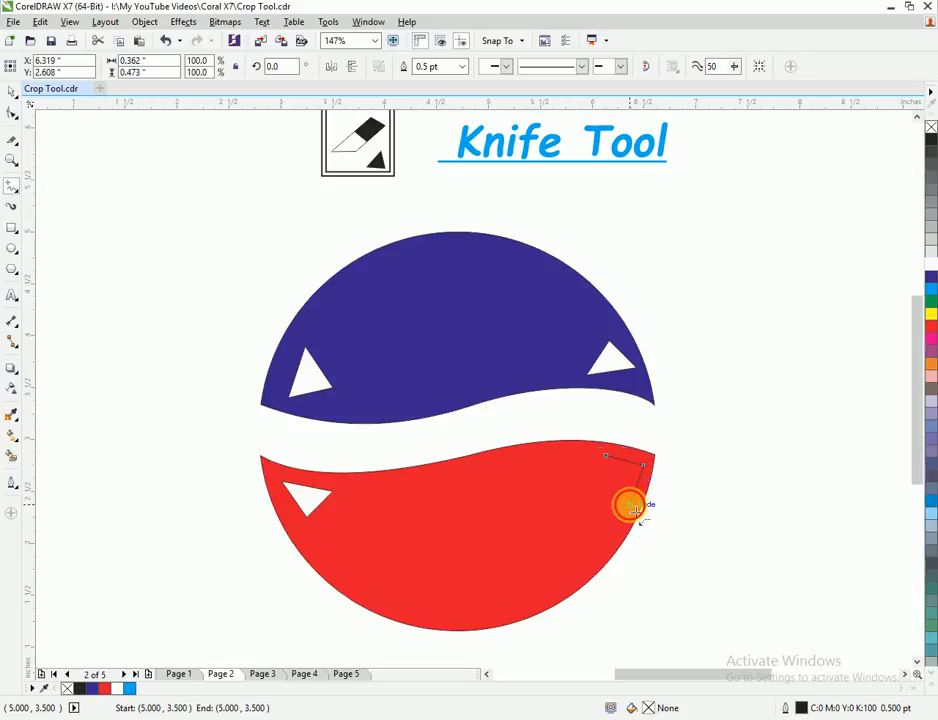
pyautogui.click(610, 459)
pyautogui.press('space')
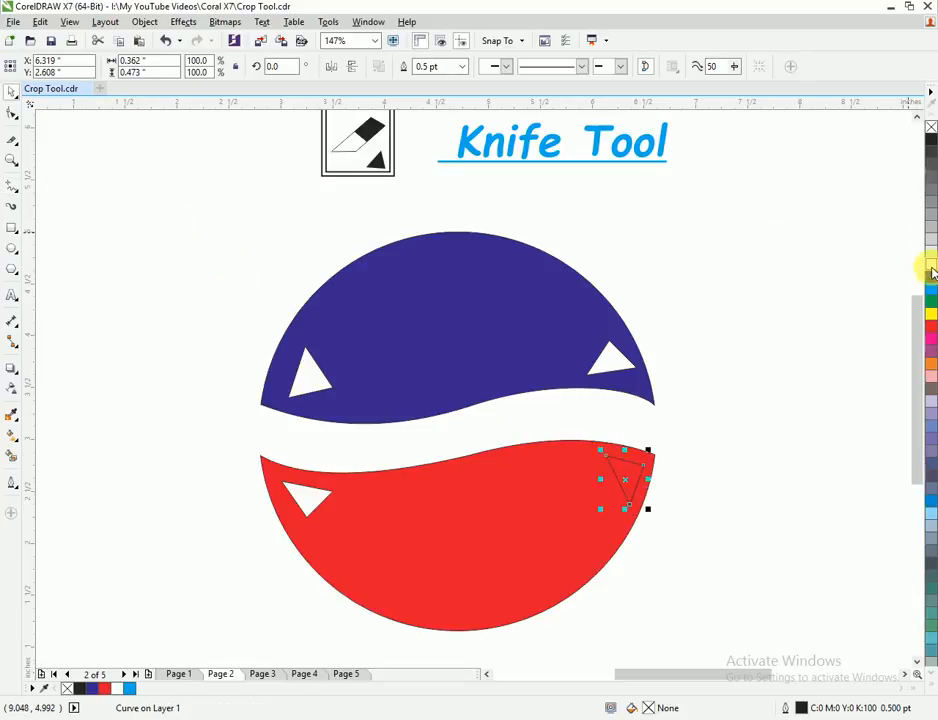
pyautogui.click(930, 266)
pyautogui.click(711, 237)
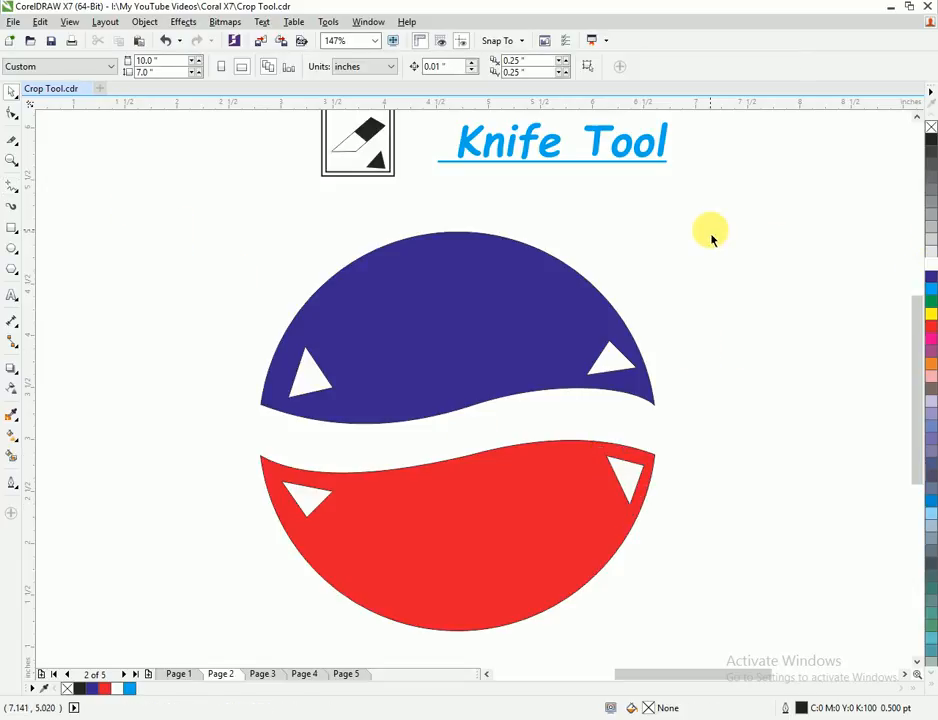
# Remove the outline from both halves and all four triangles
pyautogui.moveTo(826, 195); pyautogui.dragTo(163, 662)
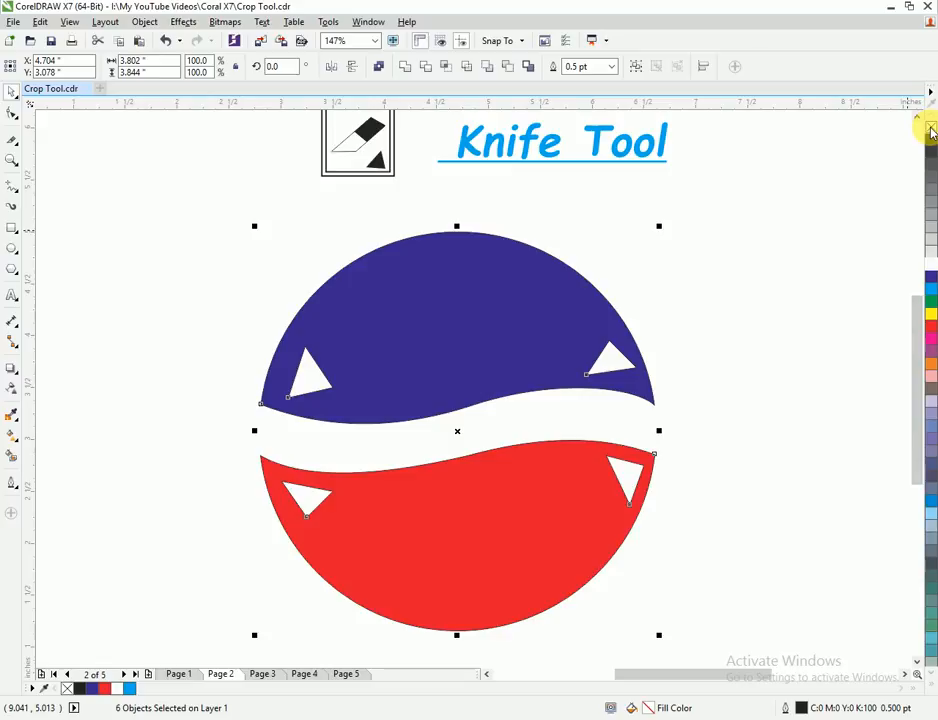
pyautogui.rightClick(931, 128)
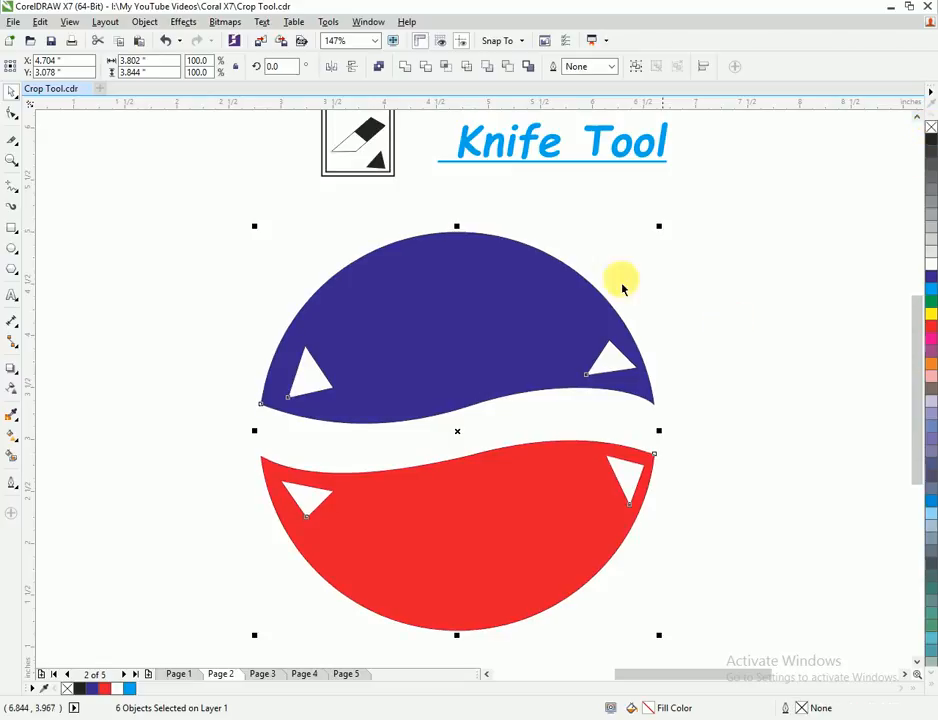
pyautogui.click(203, 316)
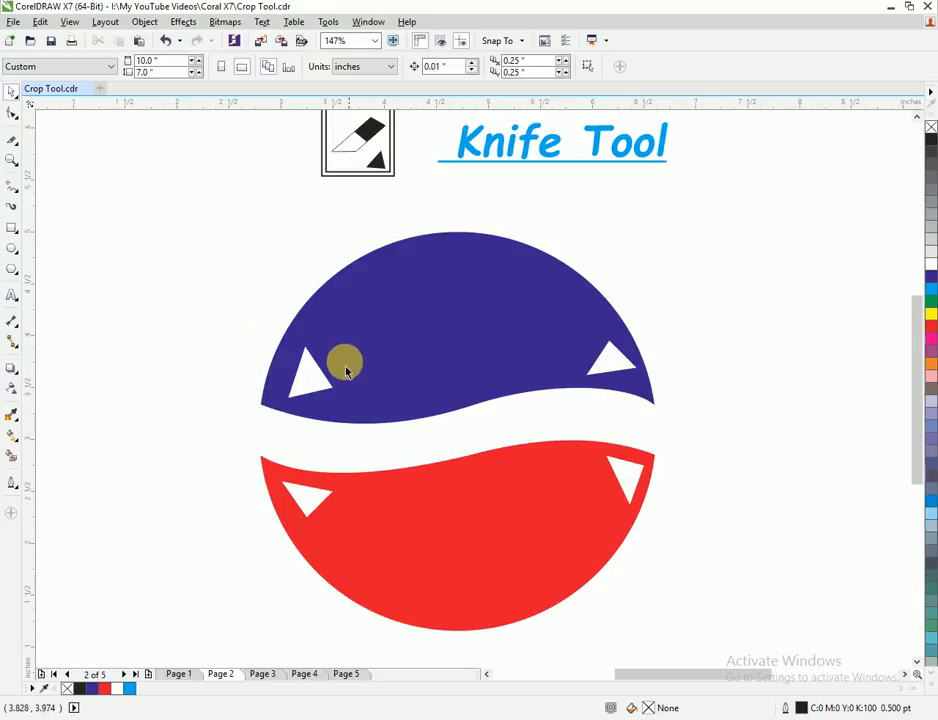
# Select the four white triangles together with the red half
pyautogui.click(312, 380)
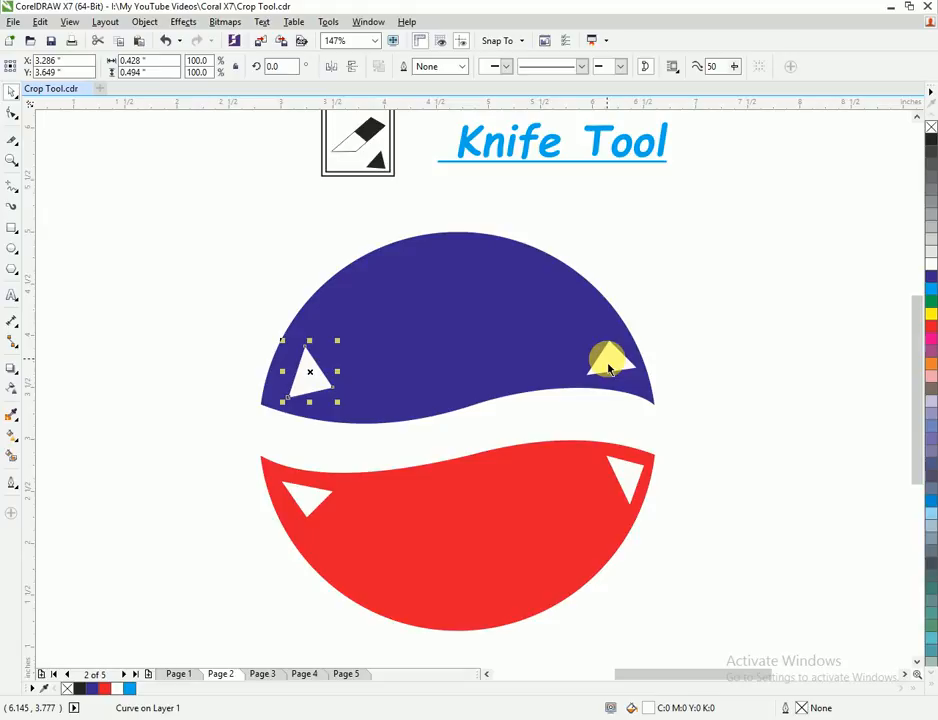
pyautogui.keyDown('shift'); pyautogui.click(608, 368); pyautogui.keyUp('shift')
pyautogui.keyDown('shift'); pyautogui.click(303, 497); pyautogui.keyUp('shift')
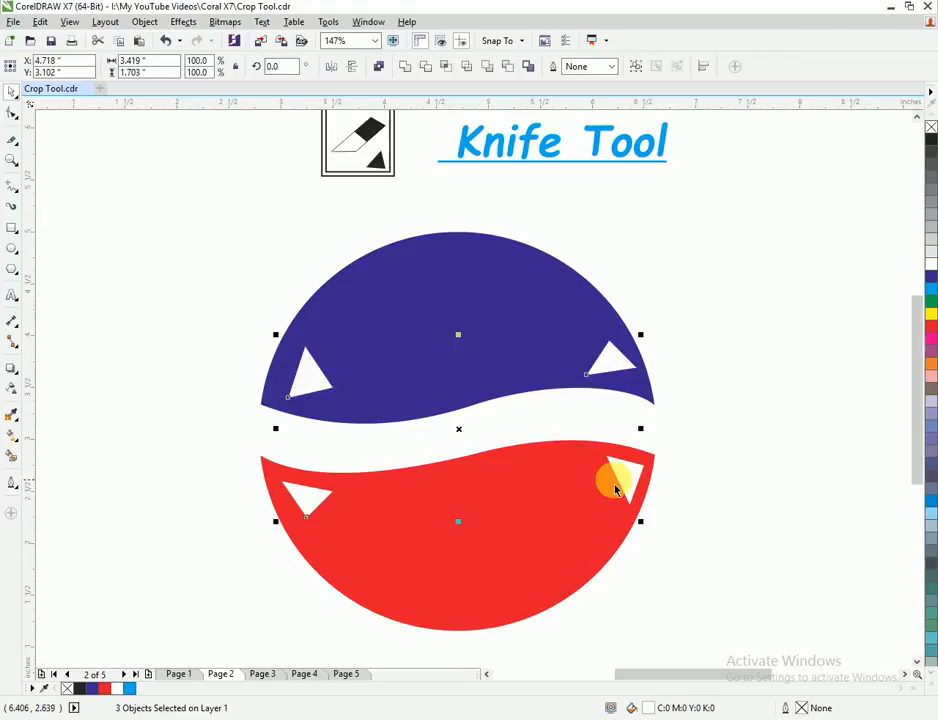
pyautogui.keyDown('shift'); pyautogui.click(615, 490); pyautogui.keyUp('shift')
pyautogui.keyDown('shift'); pyautogui.click(522, 495); pyautogui.keyUp('shift')
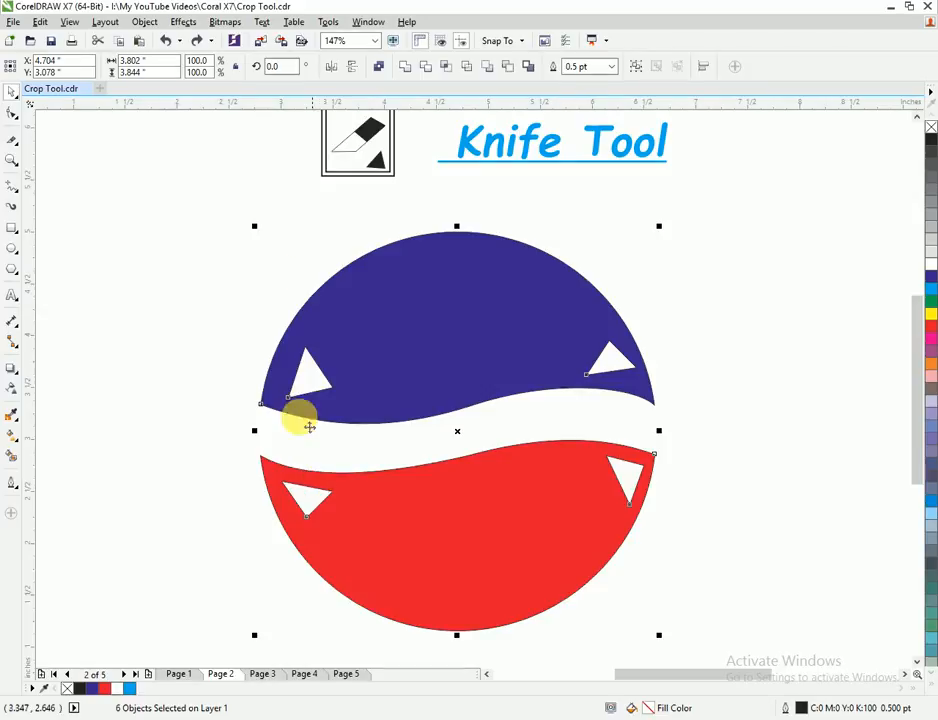
# Redo the outline removal on the whole logo and clear the selection
pyautogui.click(198, 42)
pyautogui.click(188, 352)
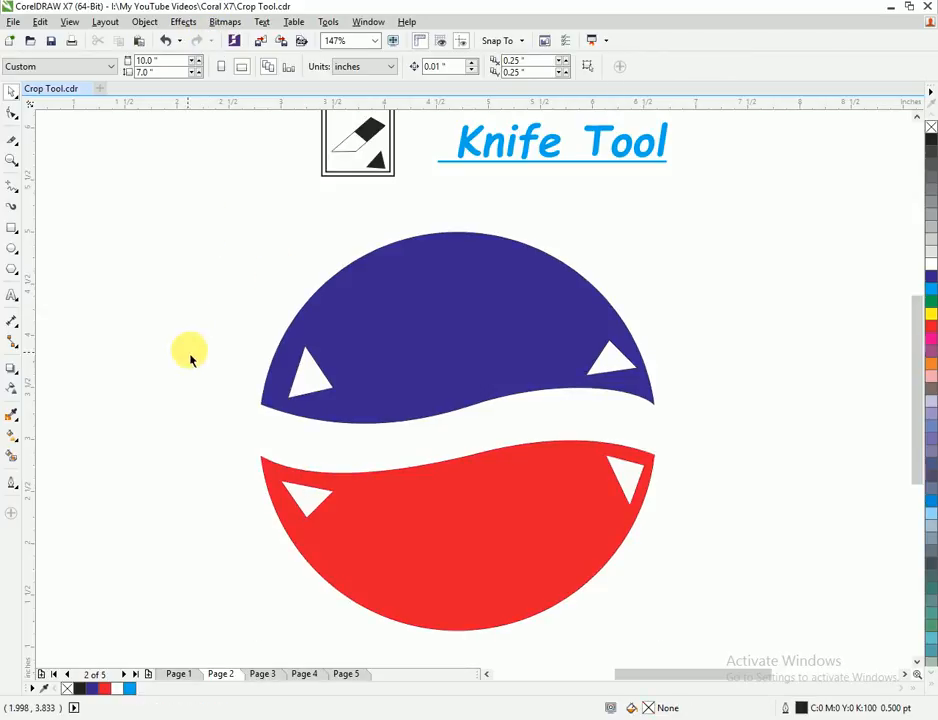
# Convert the four white triangles together into one 300 dpi RGB Color (24-bit) bitmap with anti-aliasing and a transparent background
pyautogui.click(312, 375)
pyautogui.keyDown('shift'); pyautogui.click(607, 367); pyautogui.keyUp('shift')
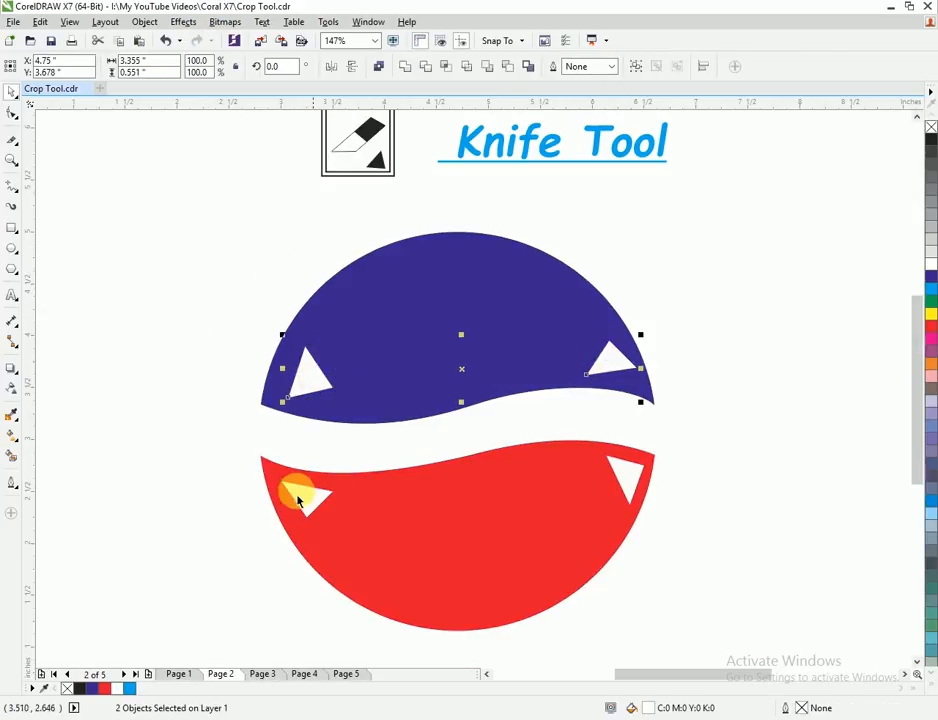
pyautogui.keyDown('shift'); pyautogui.click(306, 498); pyautogui.keyUp('shift')
pyautogui.keyDown('shift'); pyautogui.click(626, 478); pyautogui.keyUp('shift')
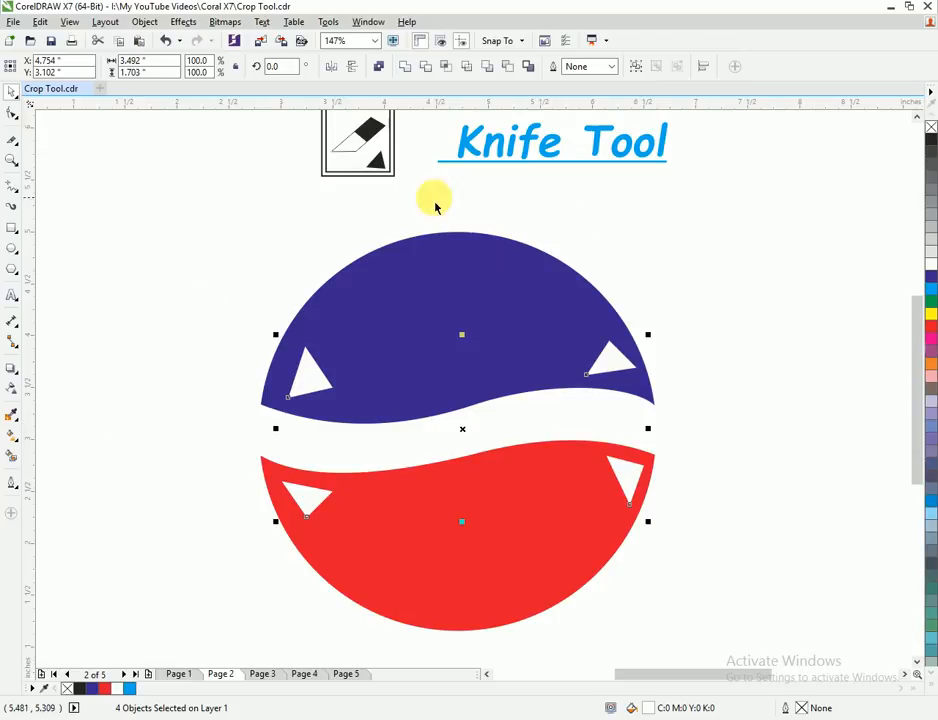
pyautogui.click(216, 24)
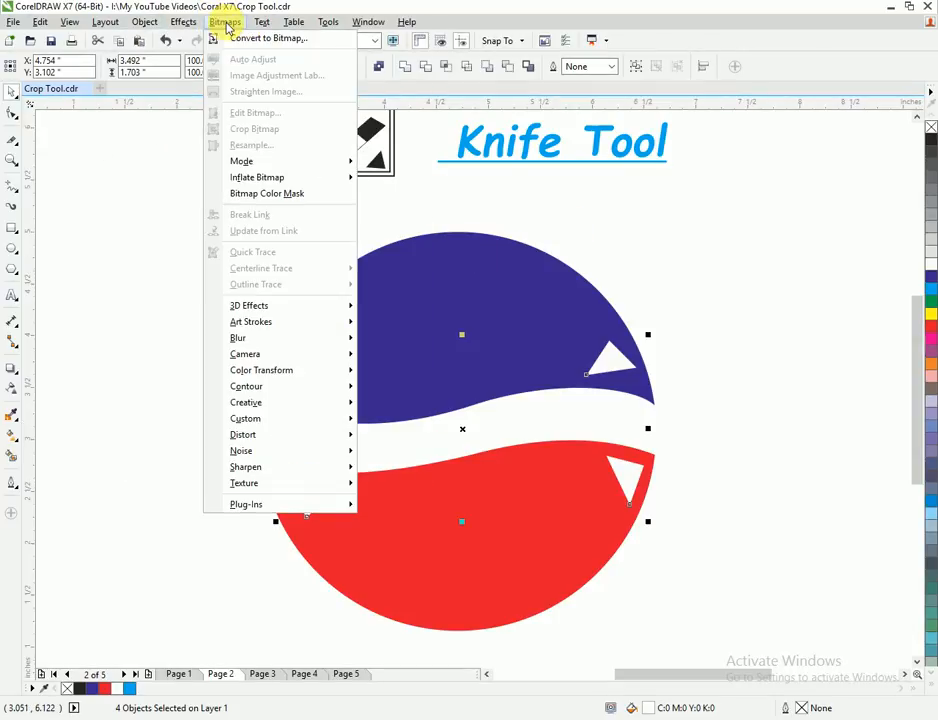
pyautogui.click(287, 40)
pyautogui.moveTo(693, 279); pyautogui.dragTo(676, 224)
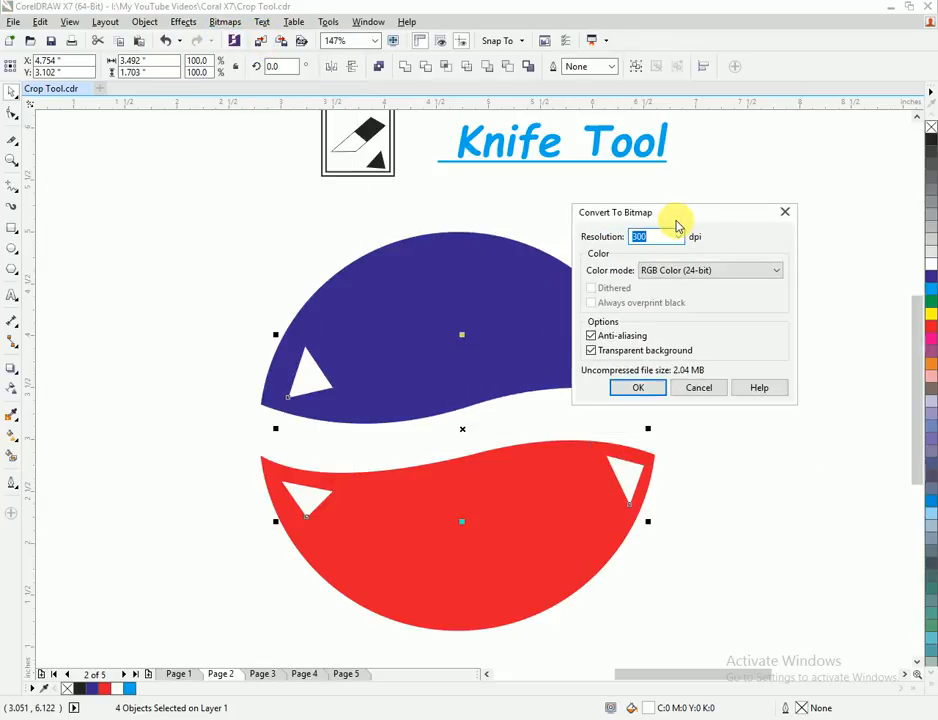
pyautogui.click(700, 272)
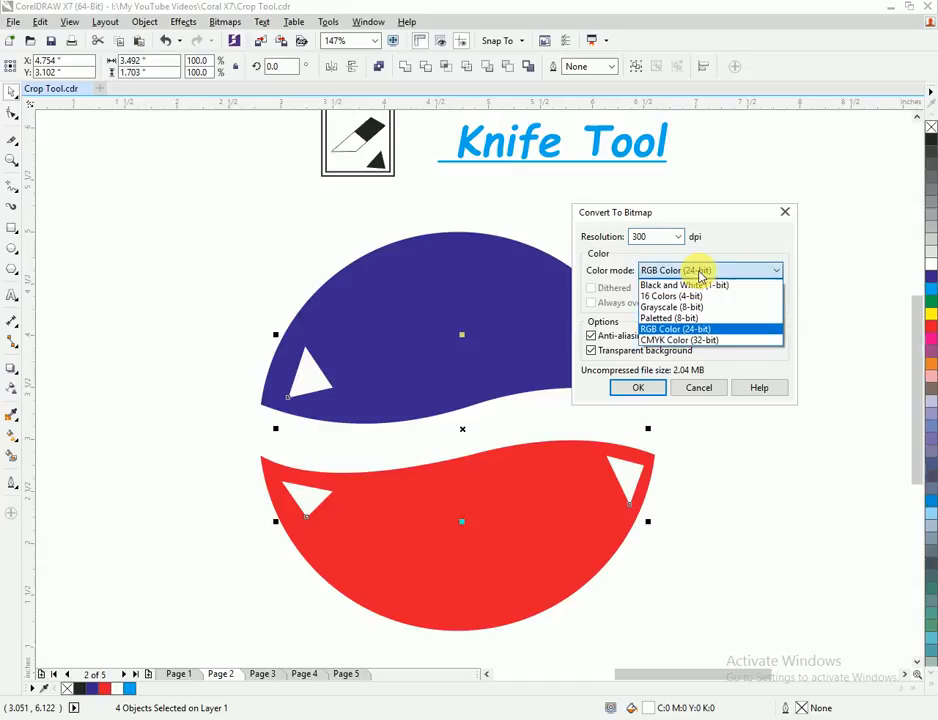
pyautogui.click(690, 329)
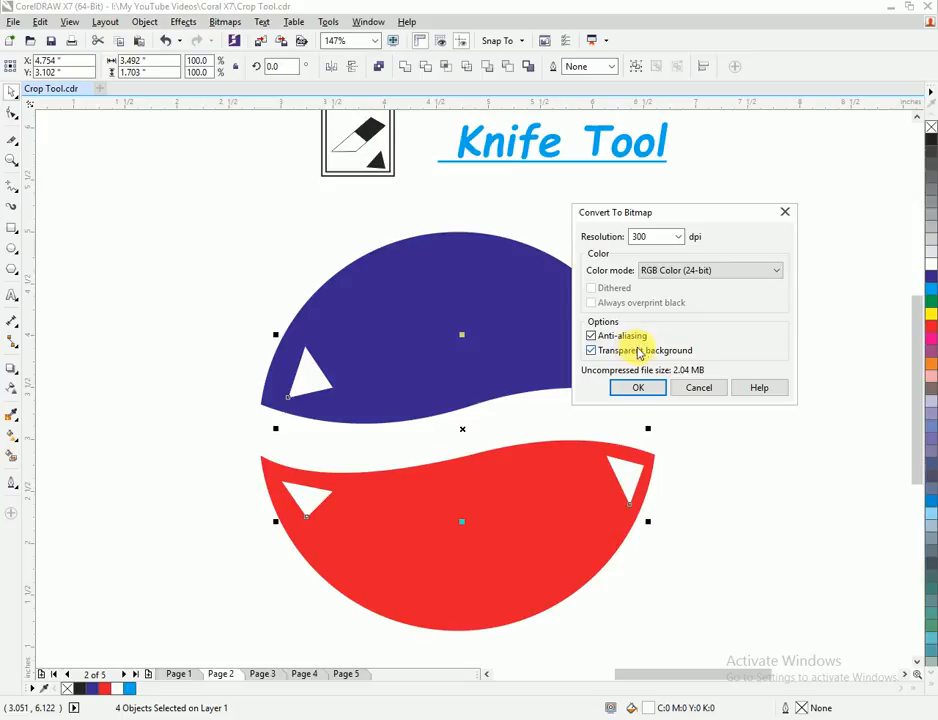
pyautogui.click(631, 391)
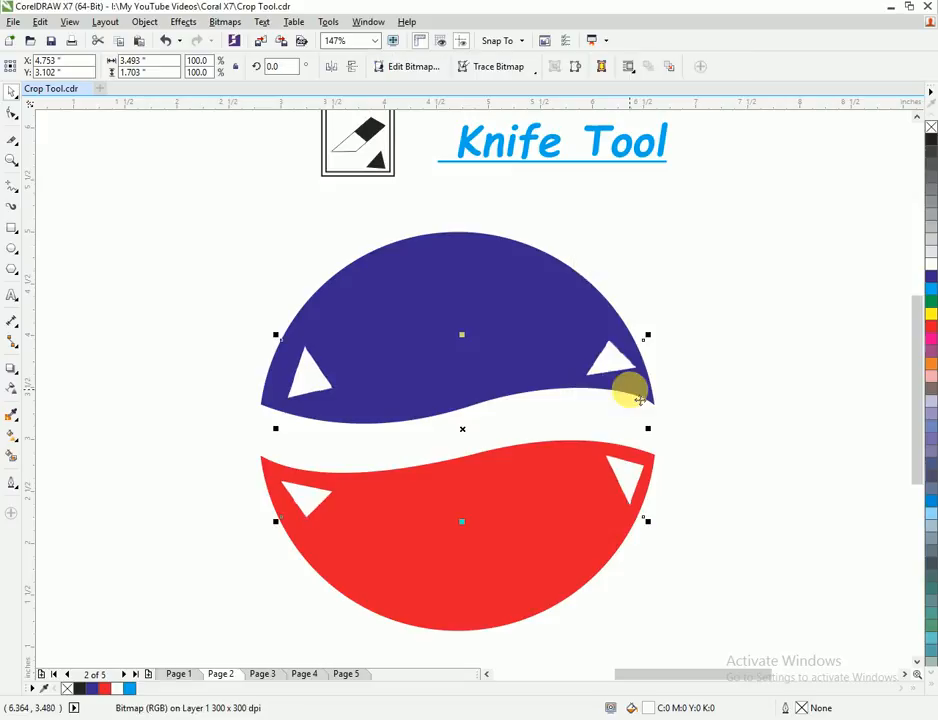
# Apply a Gaussian Blur with a 40-pixel radius to the triangles' bitmap and clear the selection
pyautogui.click(224, 22)
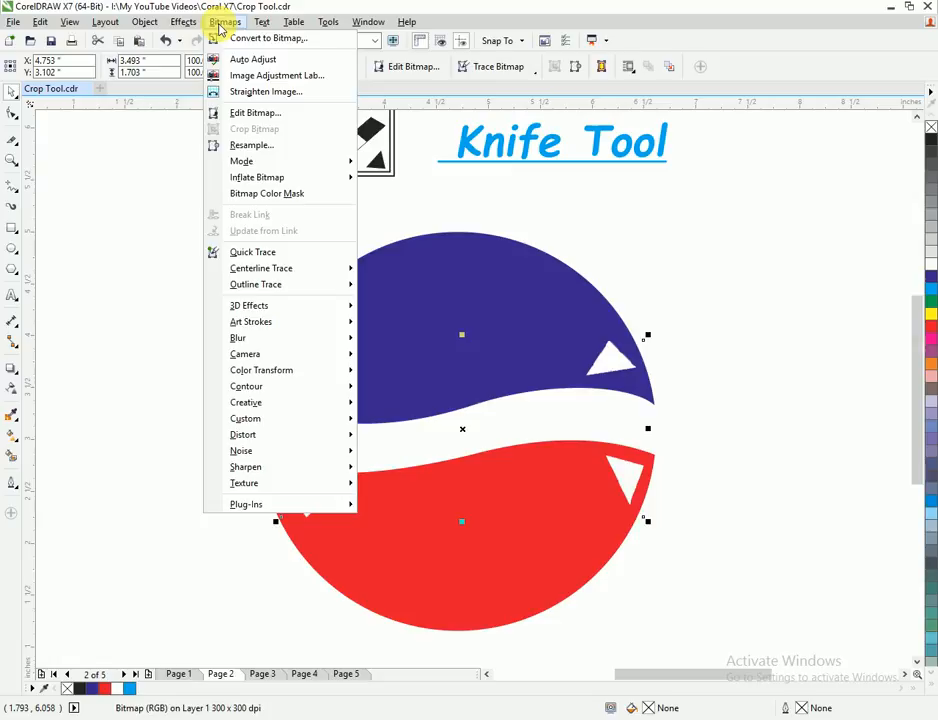
pyautogui.moveTo(239, 342)
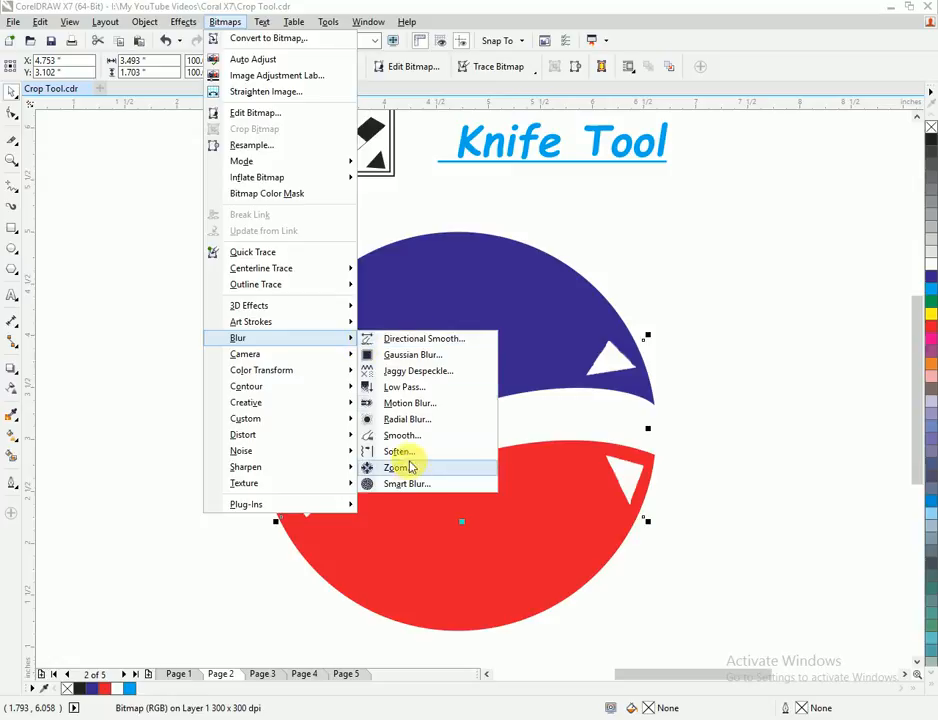
pyautogui.click(400, 361)
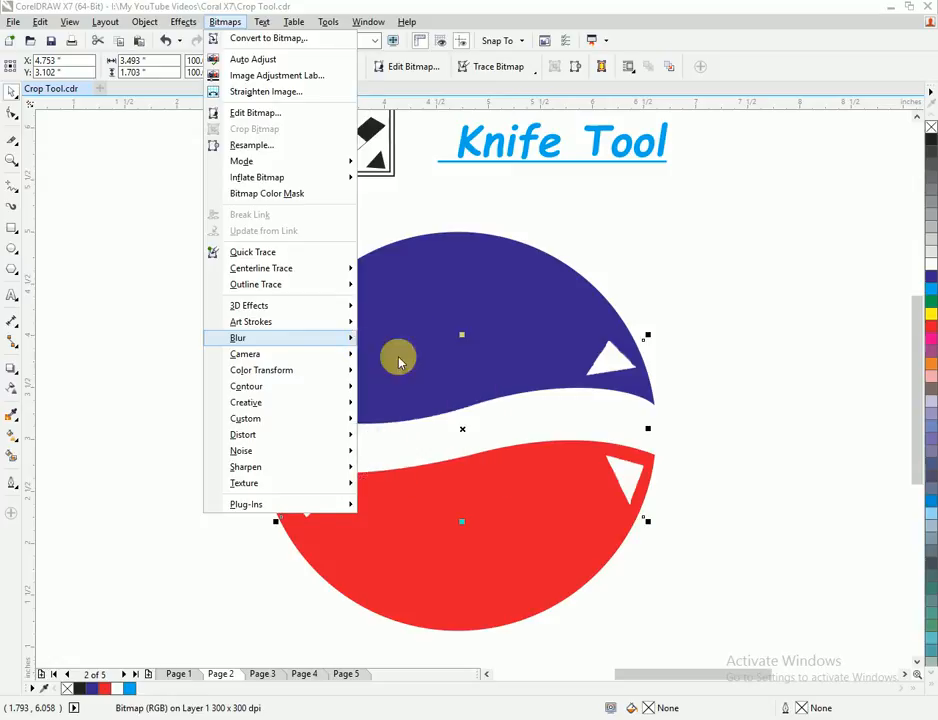
pyautogui.moveTo(434, 311); pyautogui.dragTo(402, 121)
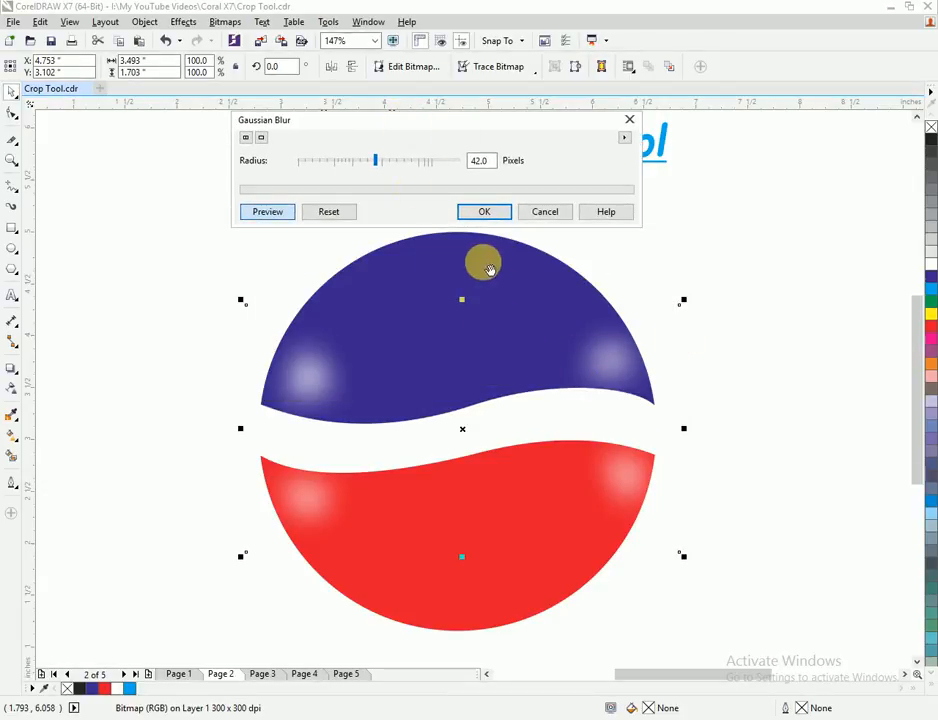
pyautogui.moveTo(366, 166); pyautogui.dragTo(394, 165)
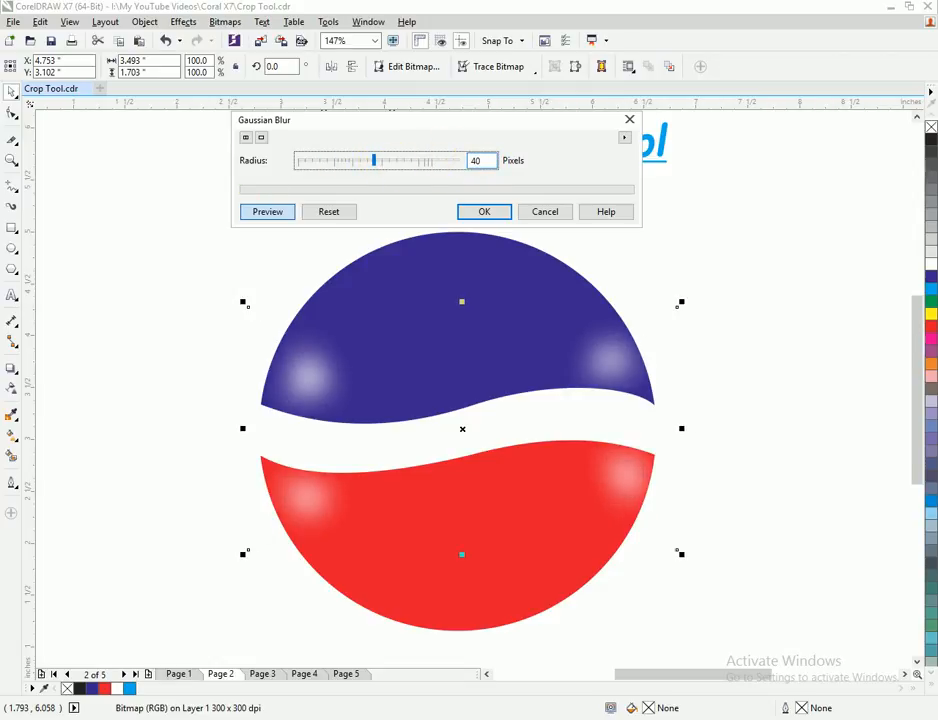
pyautogui.click(483, 212)
pyautogui.click(101, 237)
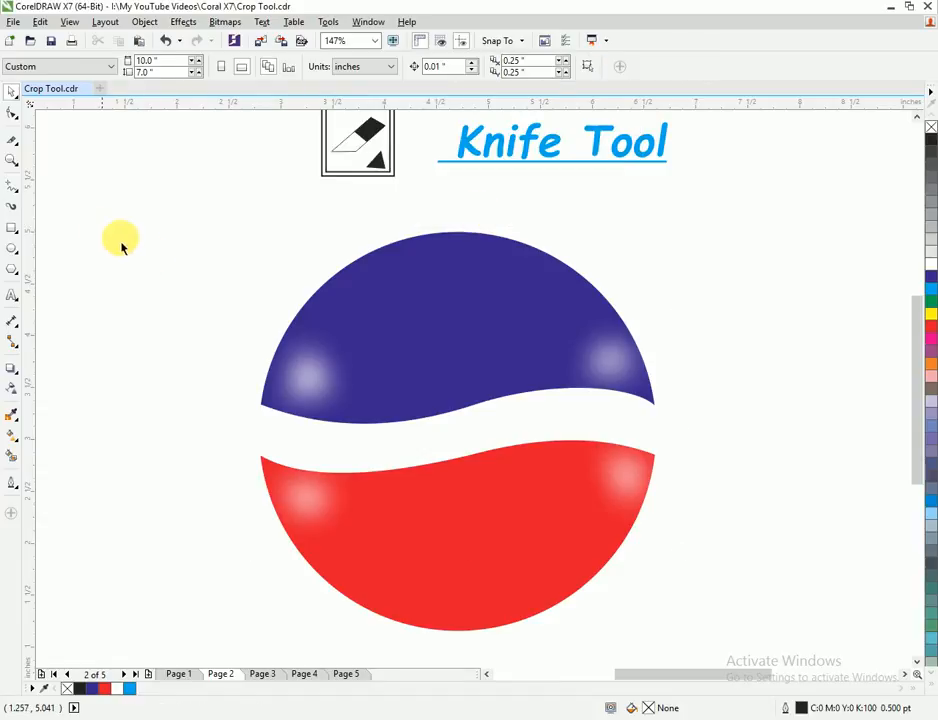
# Group the blue half, the red half and the blurred highlights into one object, and clear the selection
pyautogui.press('F4')
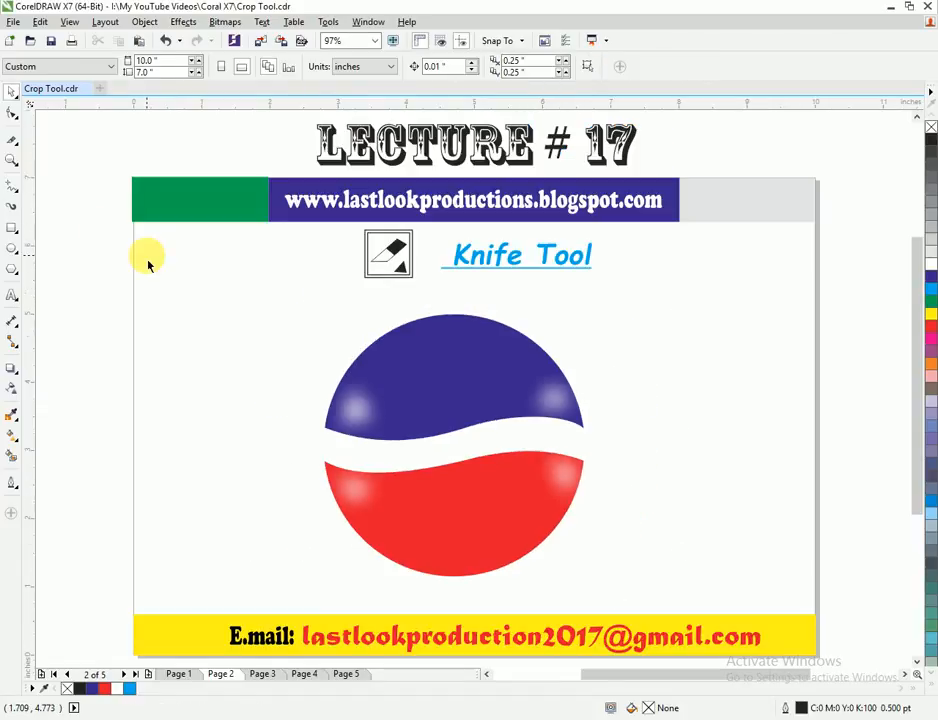
pyautogui.moveTo(113, 252); pyautogui.dragTo(692, 612)
pyautogui.hotkey('ctrl', 'g')
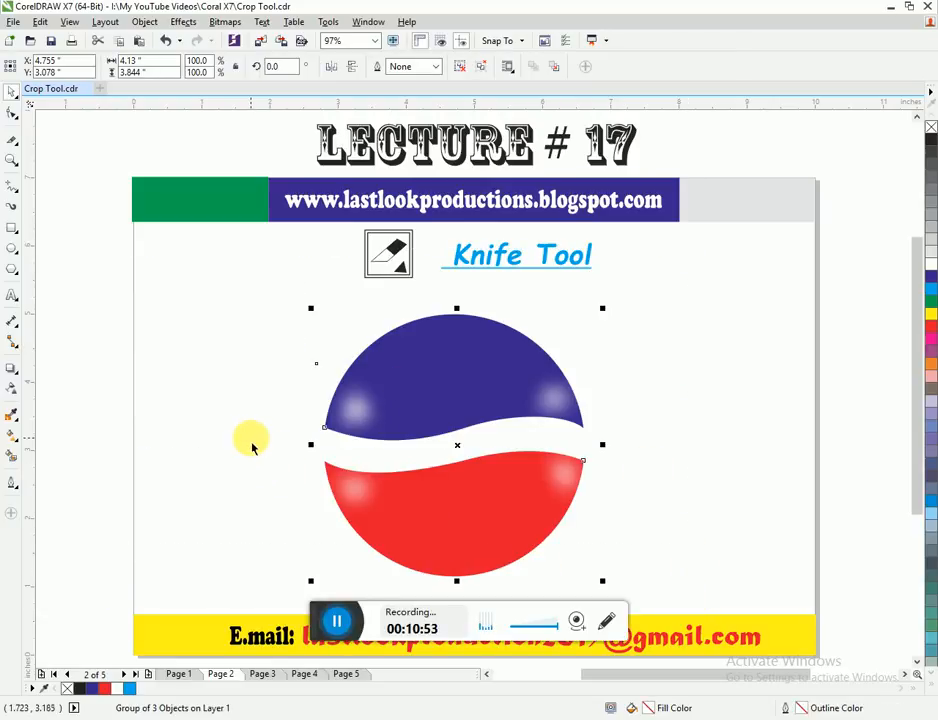
pyautogui.click(152, 337)
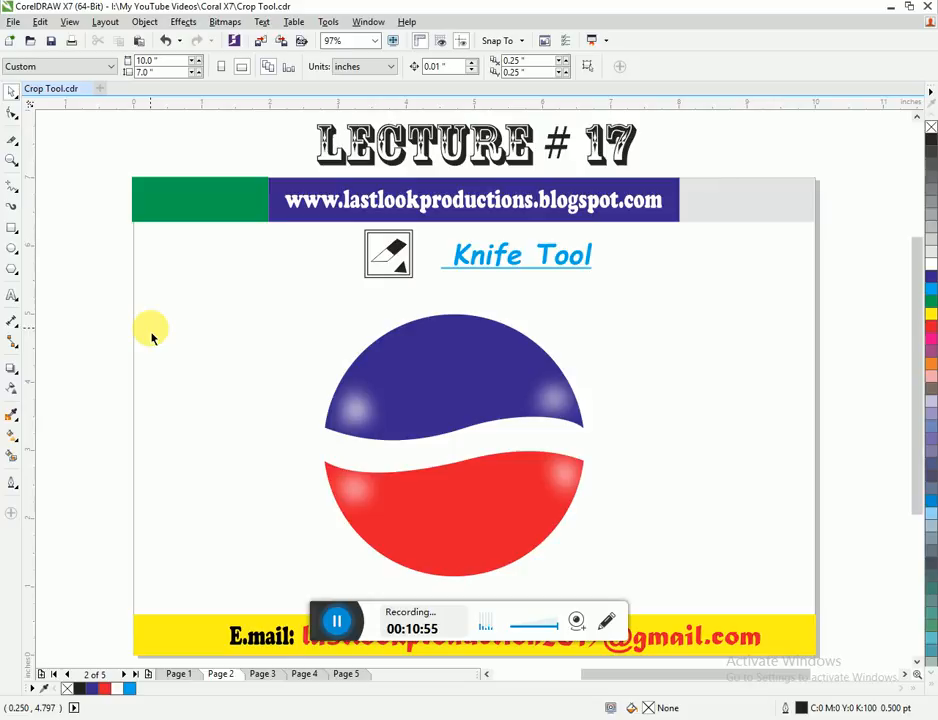